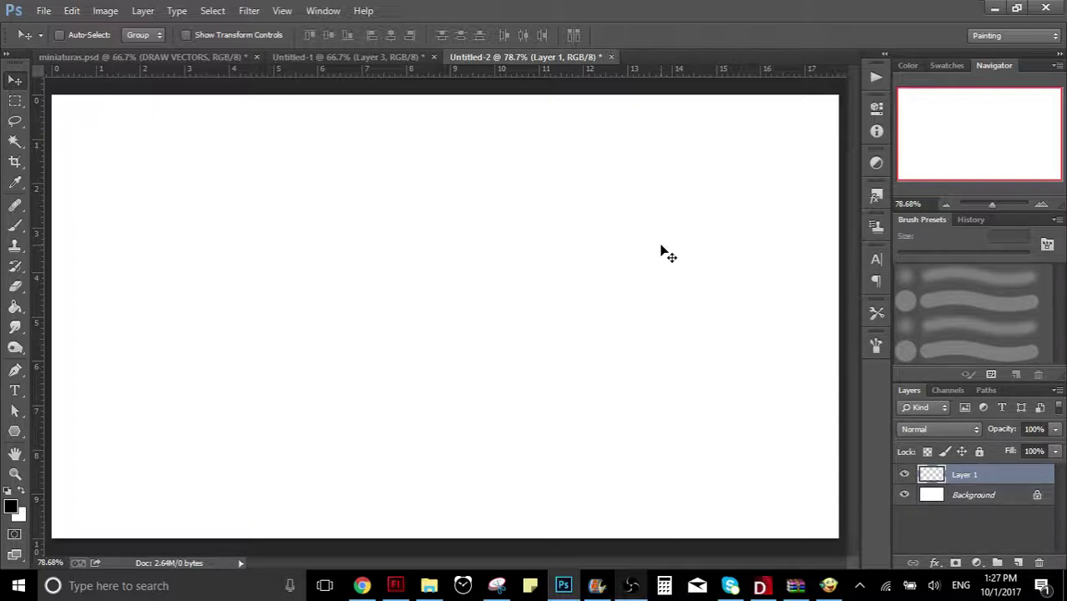
{"action": "left_click", "coordinate": [282, 10]}
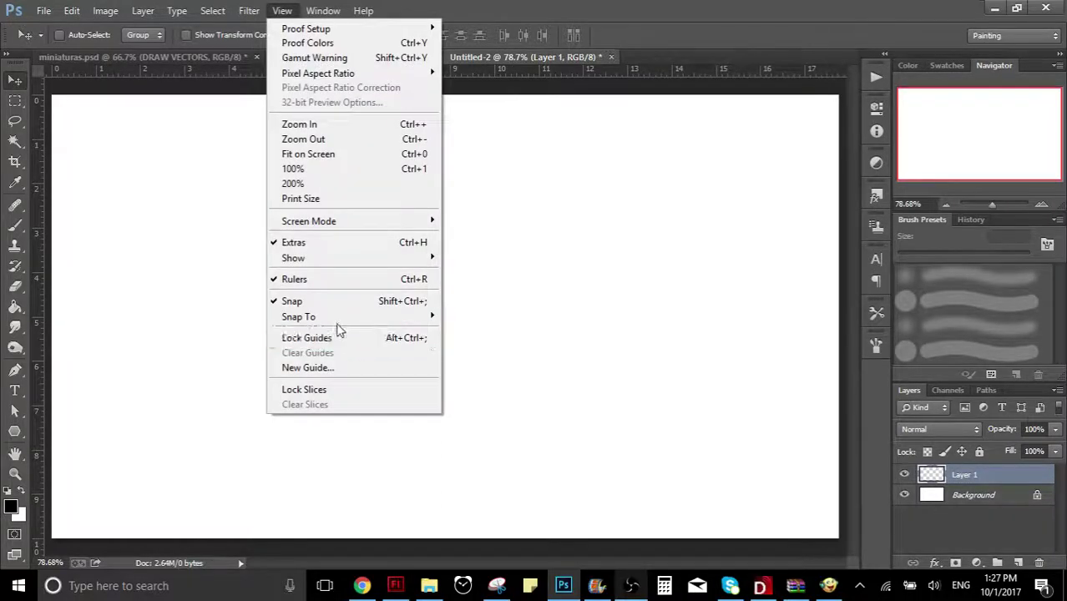
{"action": "left_click", "coordinate": [310, 279]}
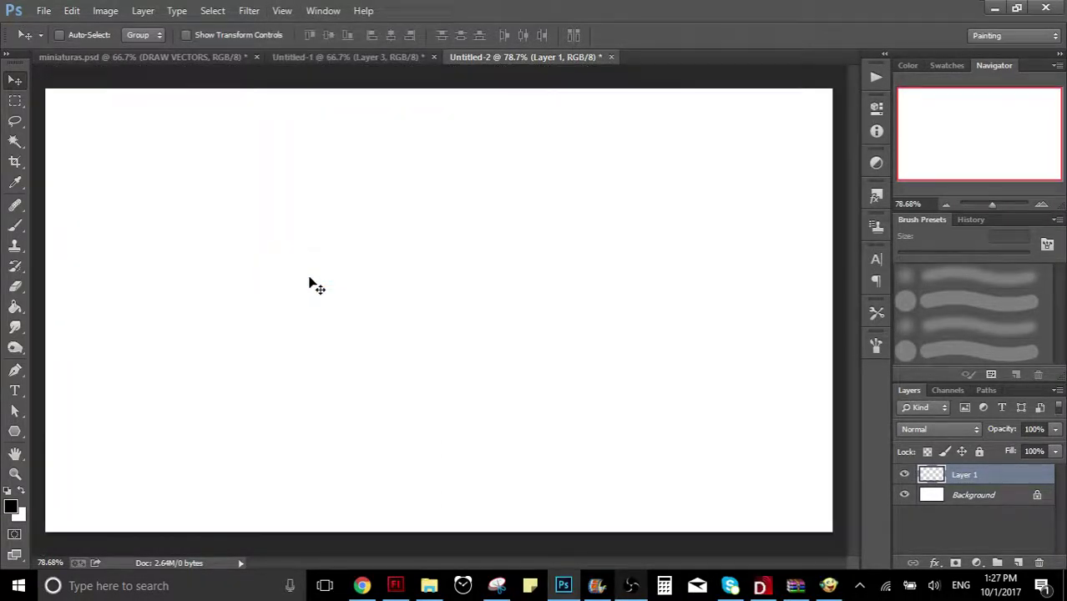
{"action": "left_click", "coordinate": [282, 11]}
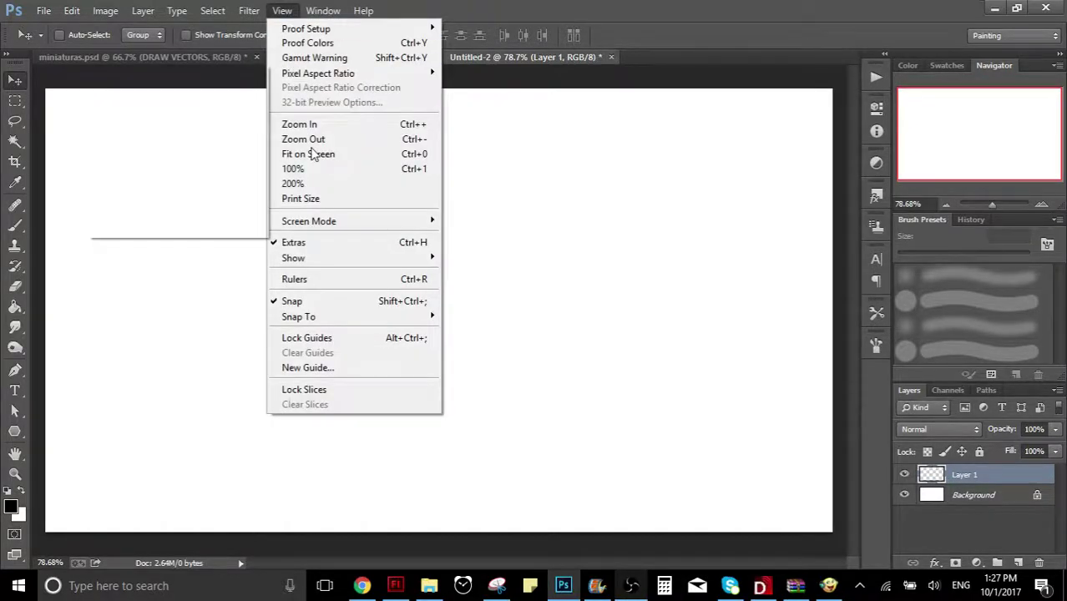
{"action": "left_click", "coordinate": [353, 280]}
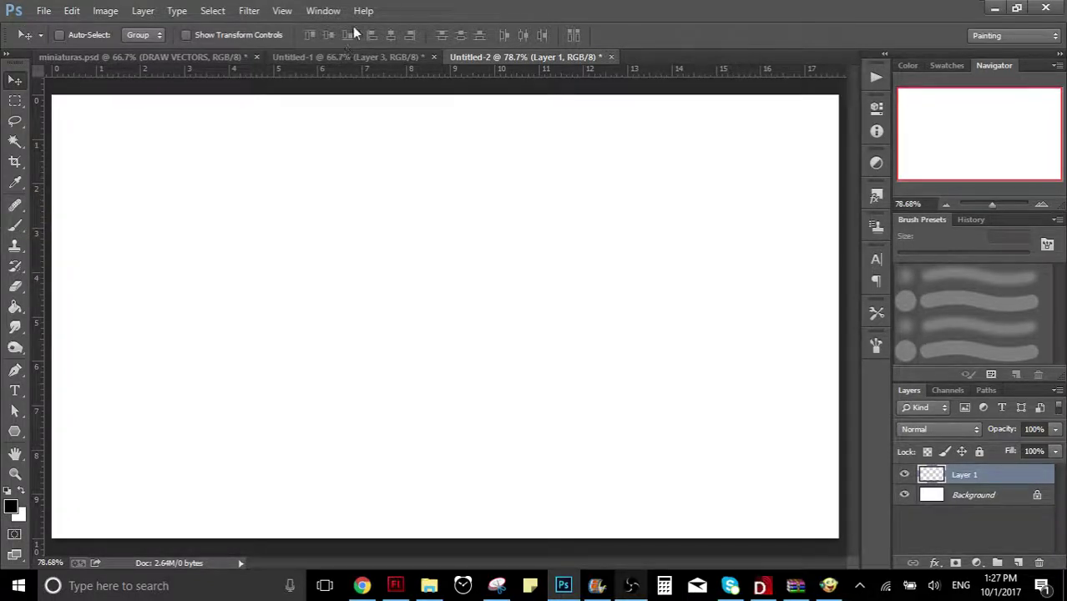
Step: Pull four horizontal guides from the top ruler and five vertical guides from the left ruler into a grid
{"action": "left_click_drag", "start_coordinate": [333, 77], "coordinate": [334, 330]}
{"action": "left_click_drag", "start_coordinate": [38, 271], "coordinate": [426, 324]}
{"action": "left_click_drag", "start_coordinate": [542, 70], "coordinate": [548, 295]}
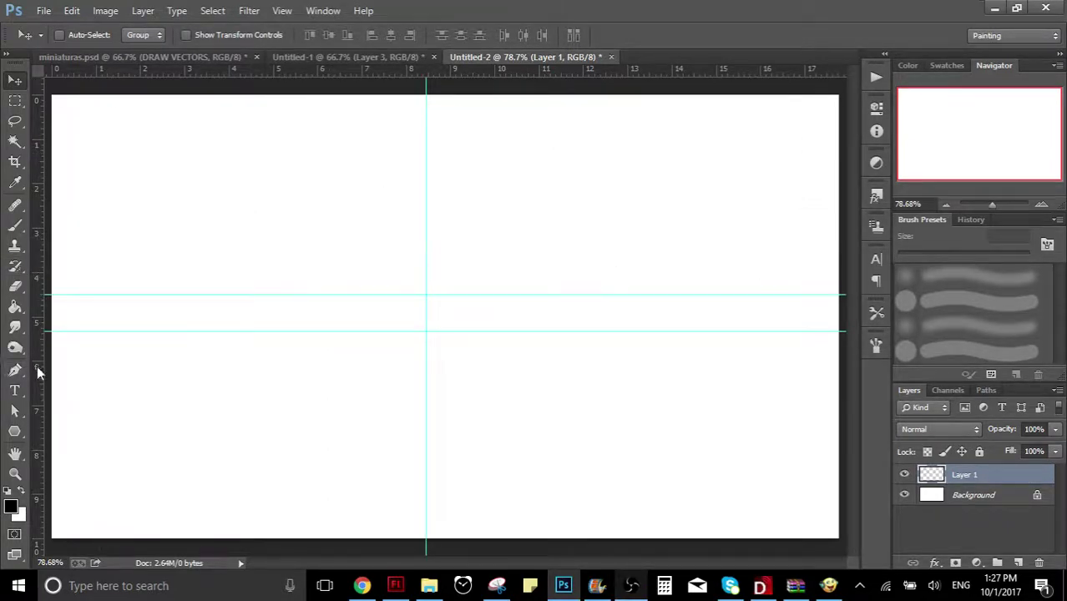
{"action": "left_click_drag", "start_coordinate": [36, 370], "coordinate": [621, 371]}
{"action": "left_click_drag", "start_coordinate": [37, 374], "coordinate": [313, 354]}
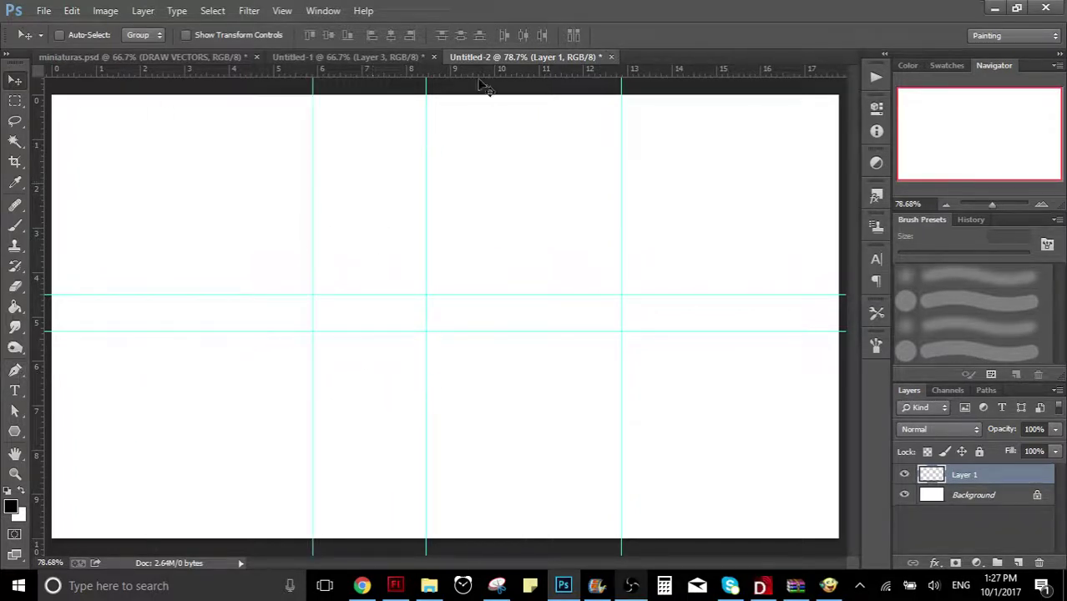
{"action": "left_click_drag", "start_coordinate": [484, 84], "coordinate": [500, 449]}
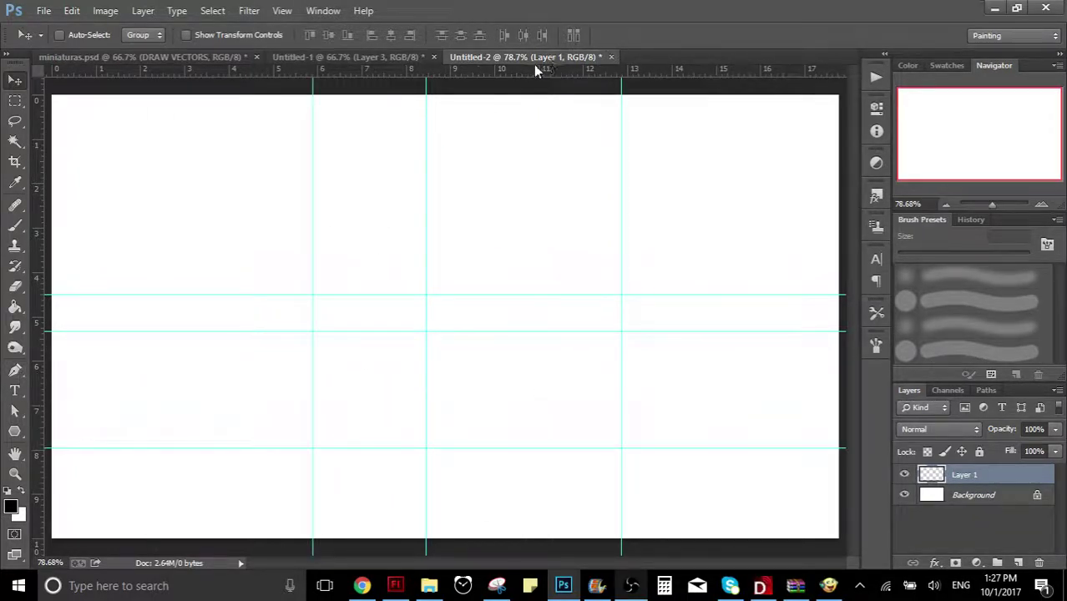
{"action": "left_click_drag", "start_coordinate": [536, 68], "coordinate": [528, 246]}
{"action": "left_click_drag", "start_coordinate": [36, 267], "coordinate": [244, 271]}
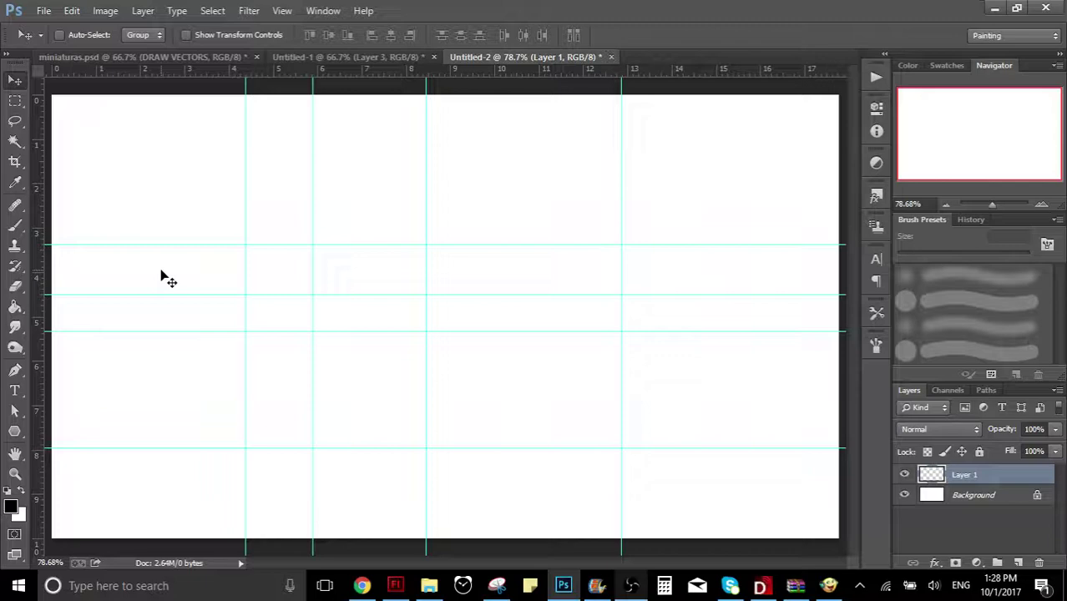
{"action": "left_click_drag", "start_coordinate": [36, 266], "coordinate": [535, 242]}
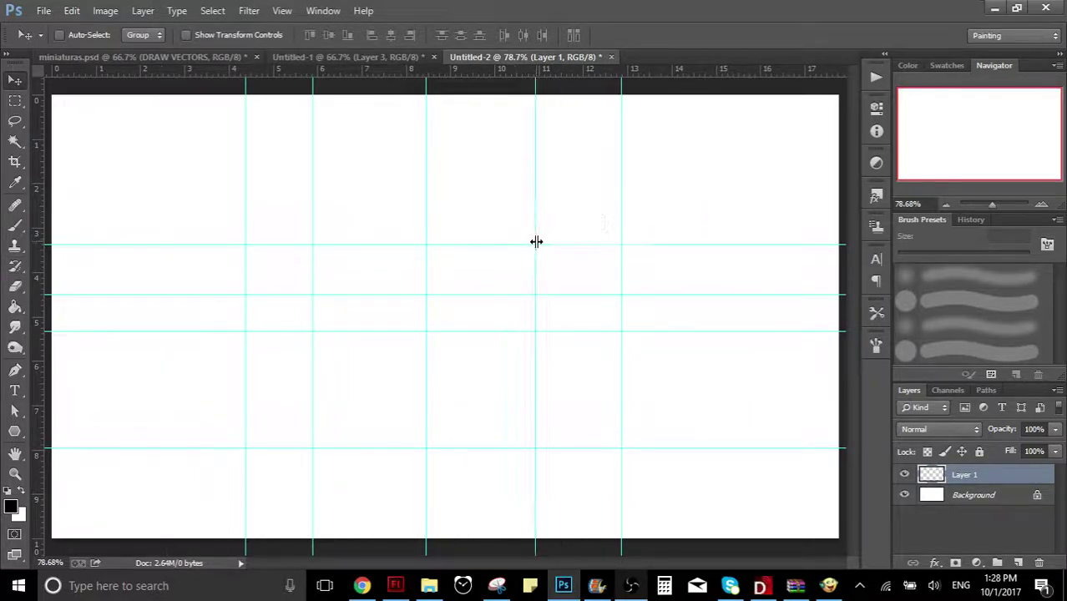
Step: With the Pen tool, draw a curved three-anchor test path, then delete it
{"action": "left_click", "coordinate": [15, 370]}
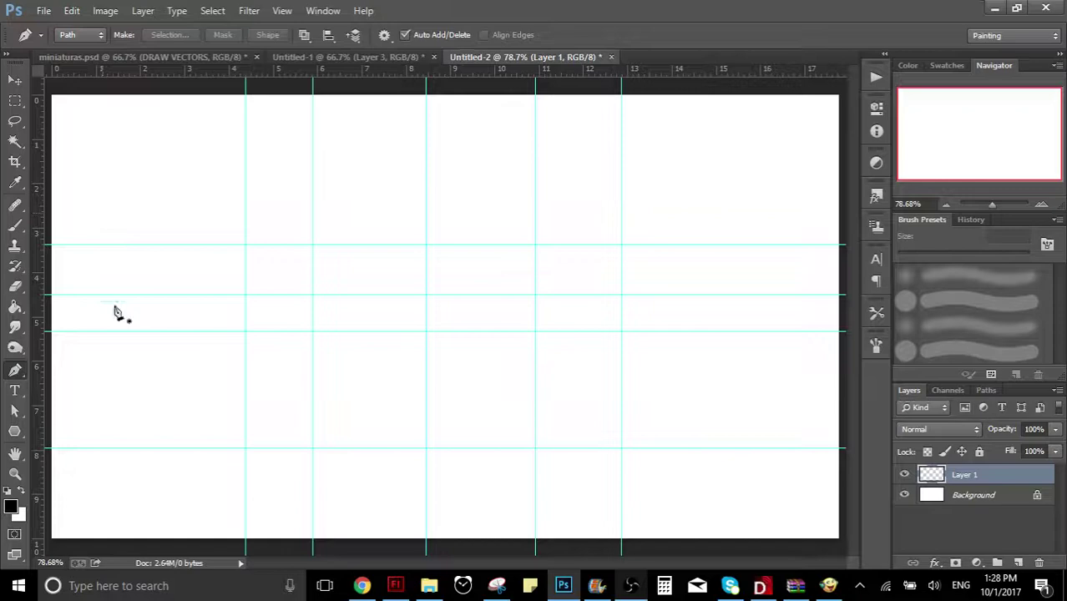
{"action": "left_click", "coordinate": [120, 375]}
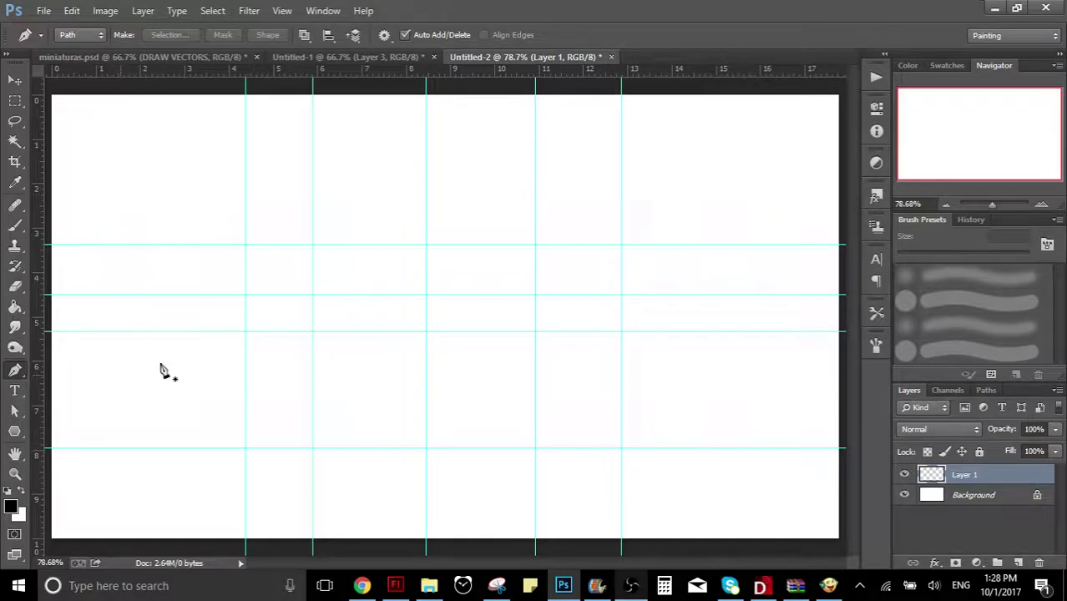
{"action": "left_click", "coordinate": [348, 206]}
{"action": "left_click_drag", "start_coordinate": [348, 206], "coordinate": [536, 252]}
{"action": "left_click_drag", "start_coordinate": [525, 411], "coordinate": [350, 442]}
{"action": "key", "text": "Delete"}
Step: Draw a practice path through six guide intersections, then delete it
{"action": "left_click", "coordinate": [246, 246]}
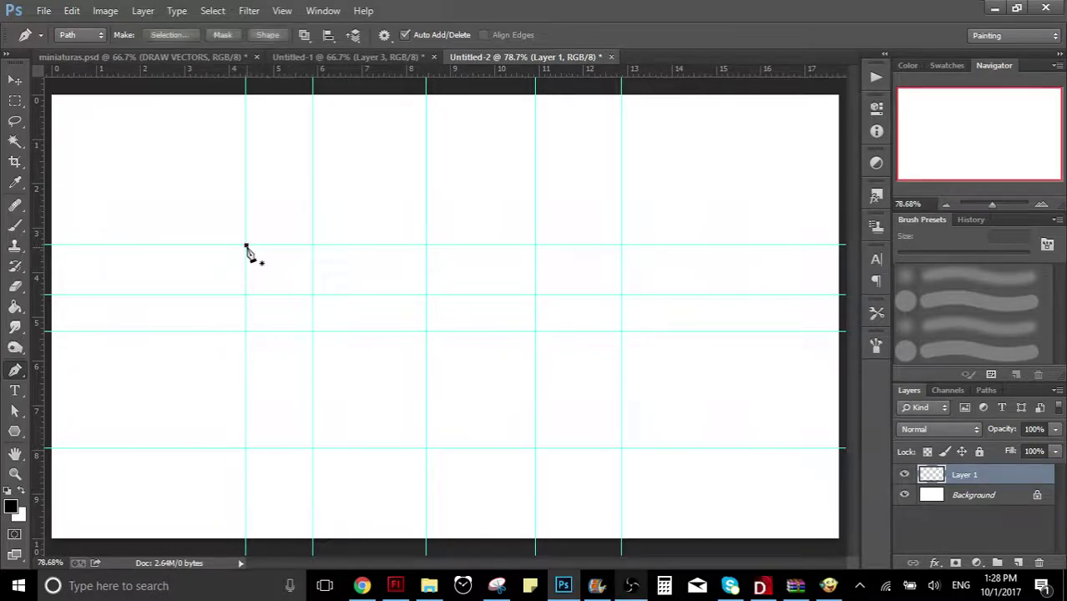
{"action": "left_click", "coordinate": [313, 332]}
{"action": "left_click", "coordinate": [425, 296]}
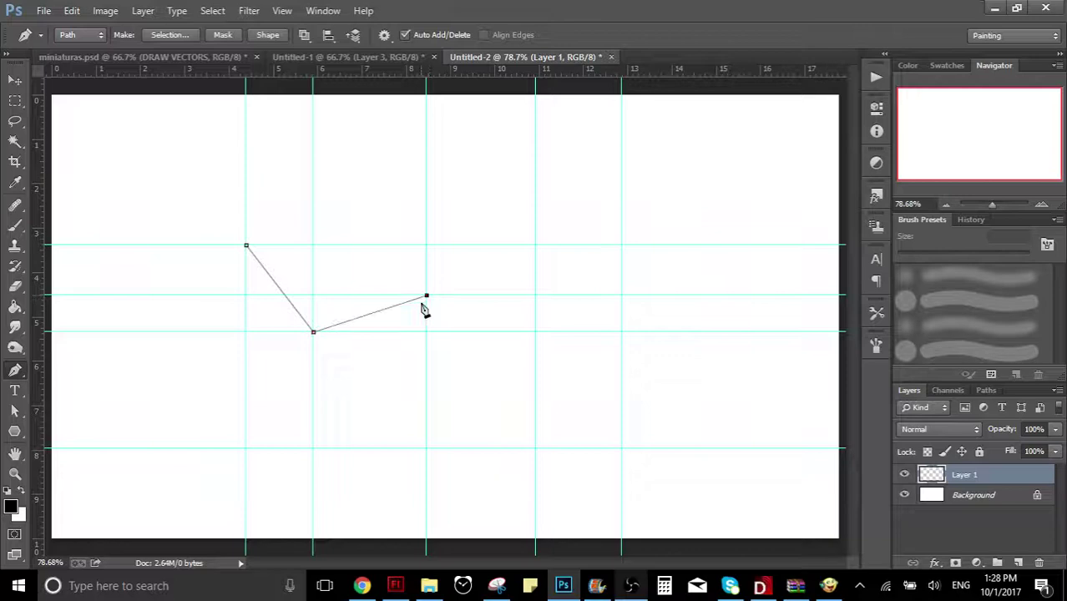
{"action": "left_click", "coordinate": [535, 333]}
{"action": "left_click", "coordinate": [535, 245]}
{"action": "left_click", "coordinate": [426, 245]}
{"action": "key", "text": "Delete"}
{"action": "key", "text": "Delete"}
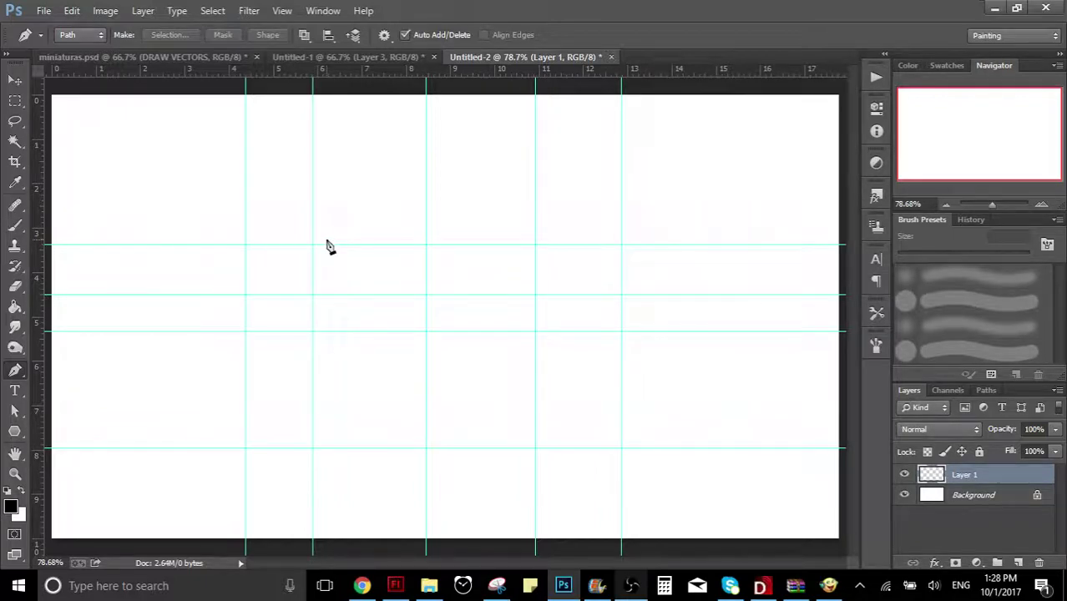
Step: Draw and delete three straight test paths, the last one along the upper horizontal guide
{"action": "left_click", "coordinate": [60, 181]}
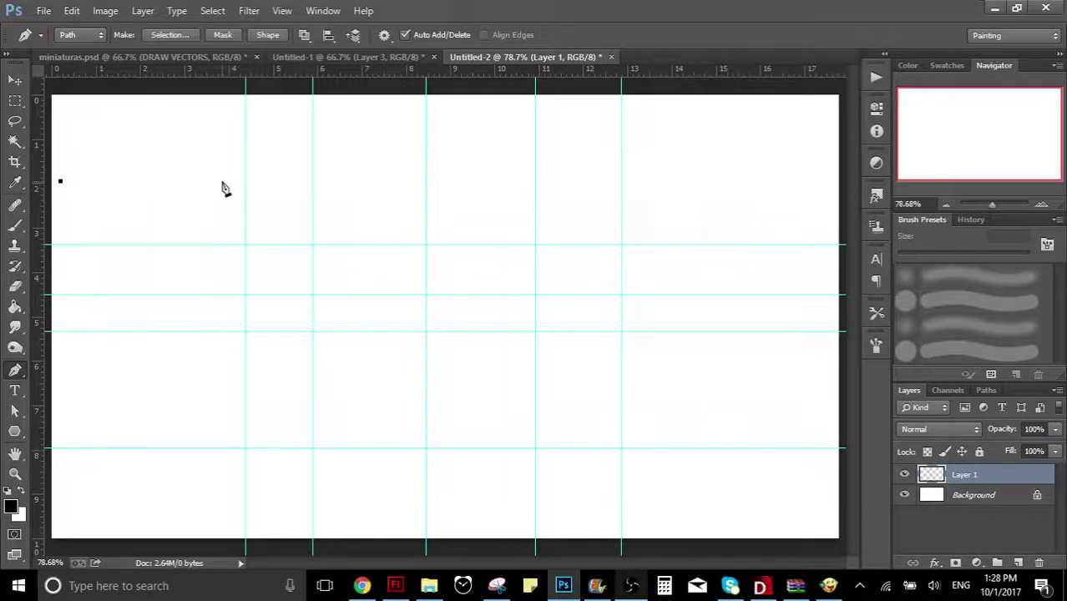
{"action": "left_click", "coordinate": [222, 181]}
{"action": "left_click", "coordinate": [73, 214]}
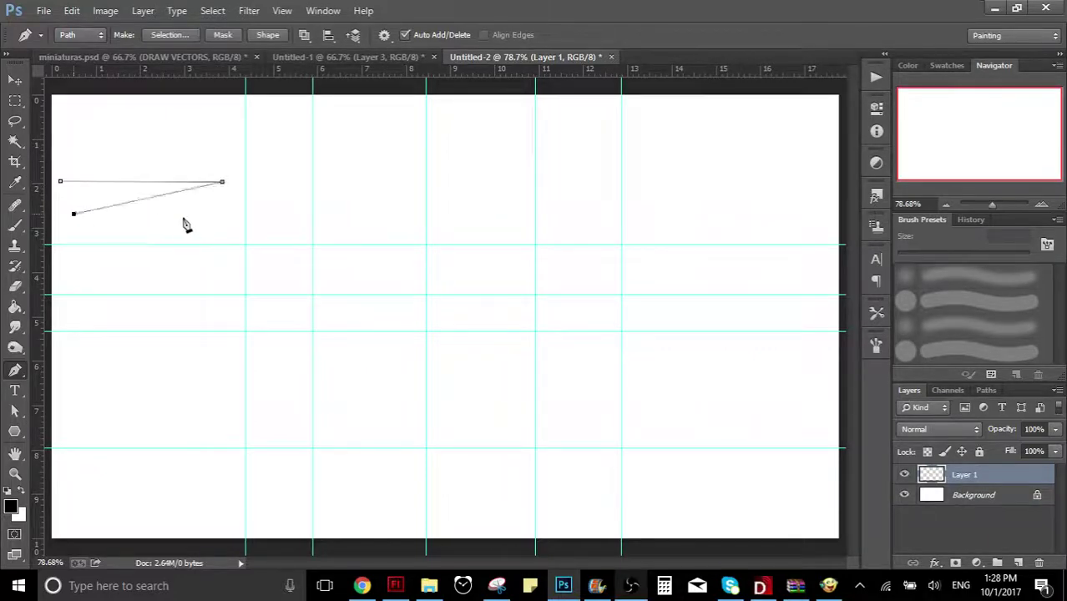
{"action": "left_click", "coordinate": [218, 214]}
{"action": "key", "text": "Delete"}
{"action": "key", "text": "Delete"}
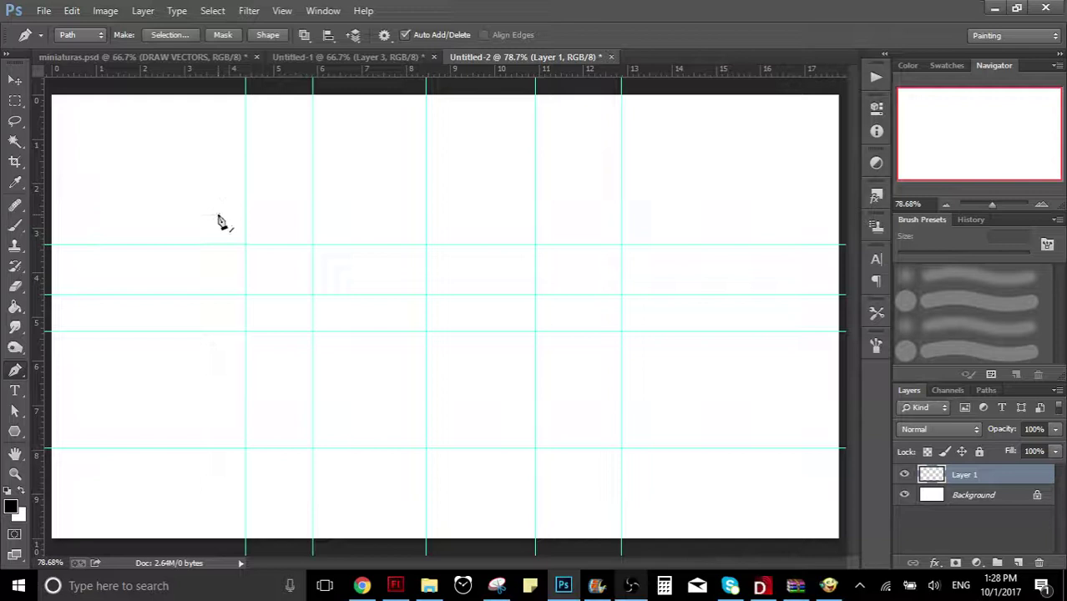
{"action": "left_click", "coordinate": [62, 178]}
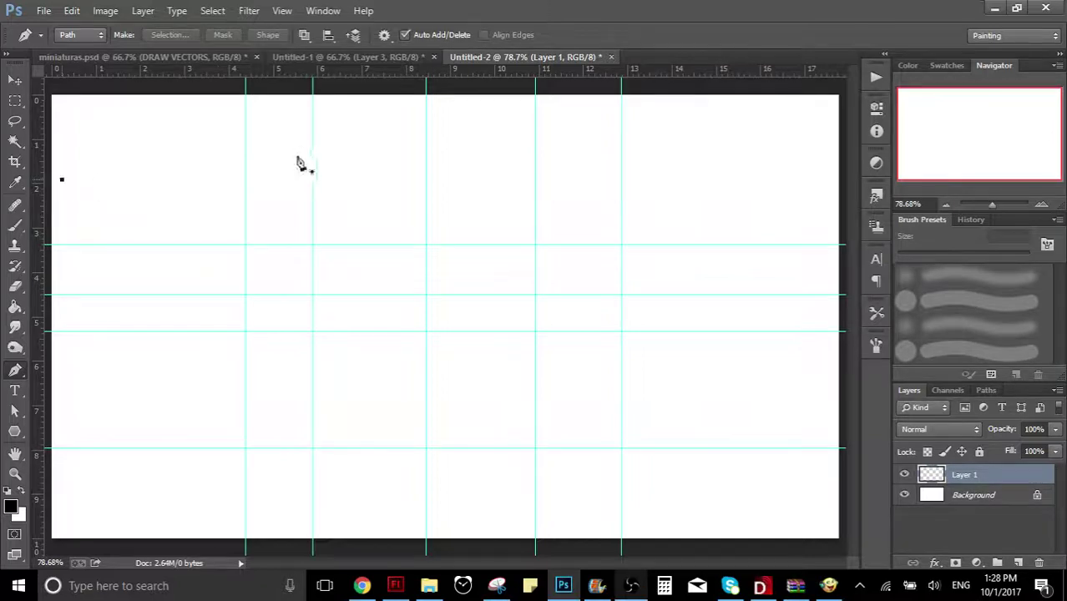
{"action": "left_click", "coordinate": [228, 176]}
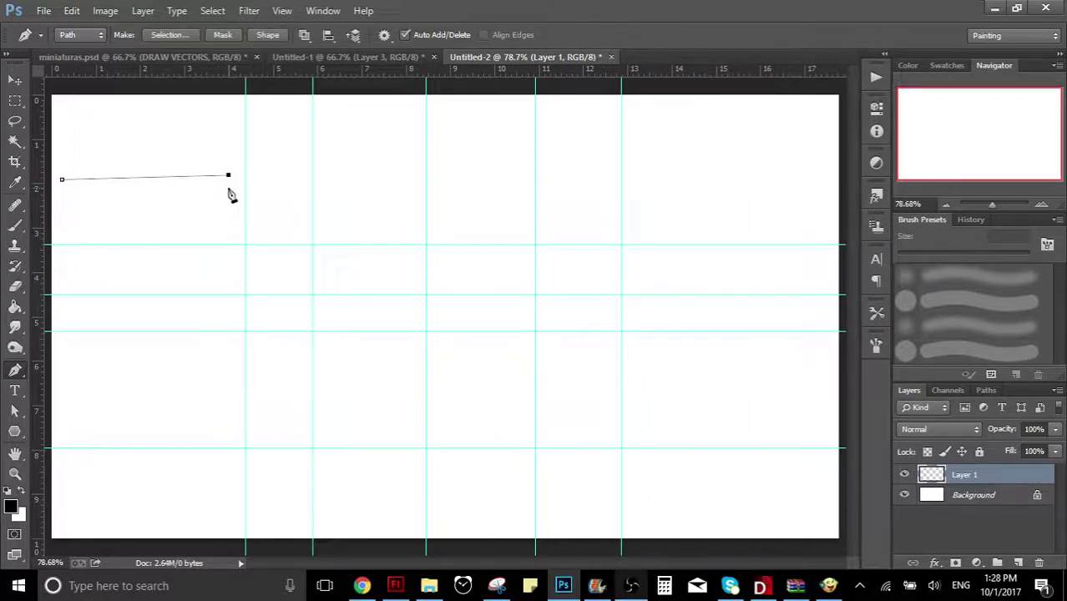
{"action": "key", "text": "Delete"}
{"action": "key", "text": "Delete"}
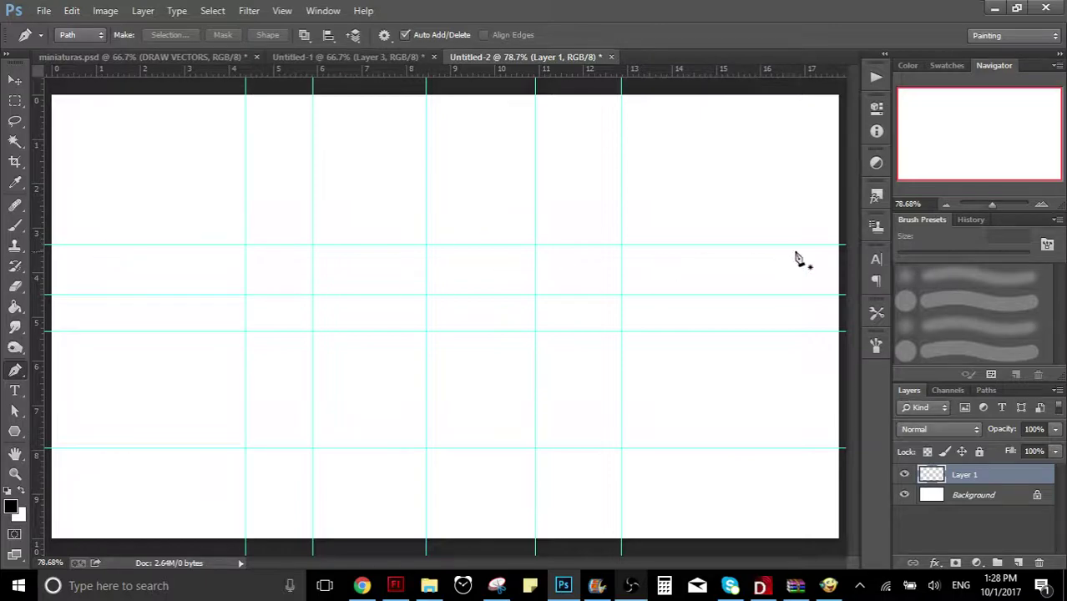
{"action": "left_click", "coordinate": [78, 245]}
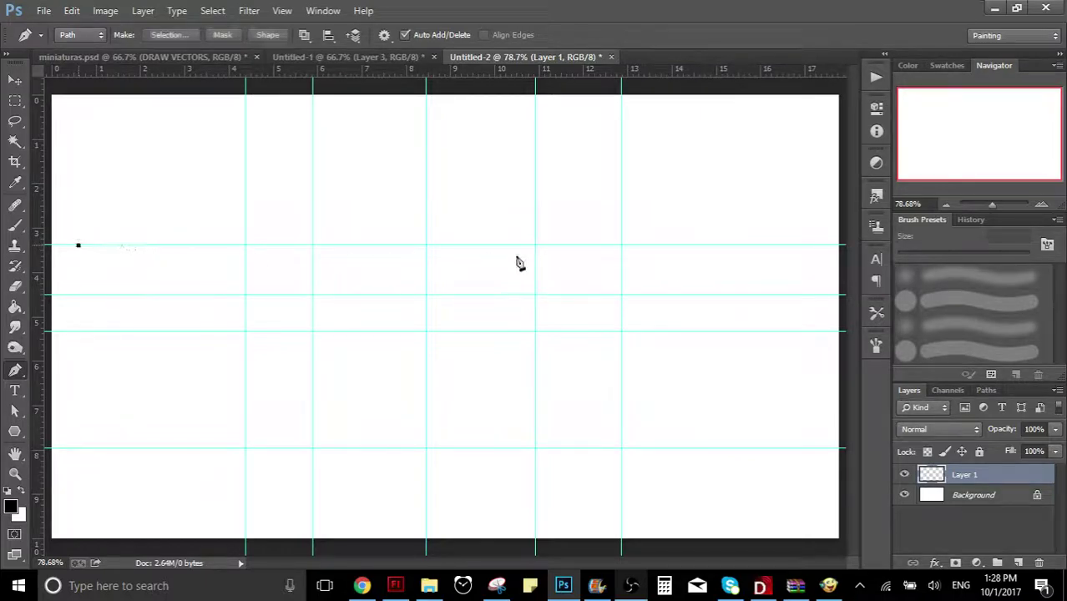
{"action": "left_click", "coordinate": [204, 246]}
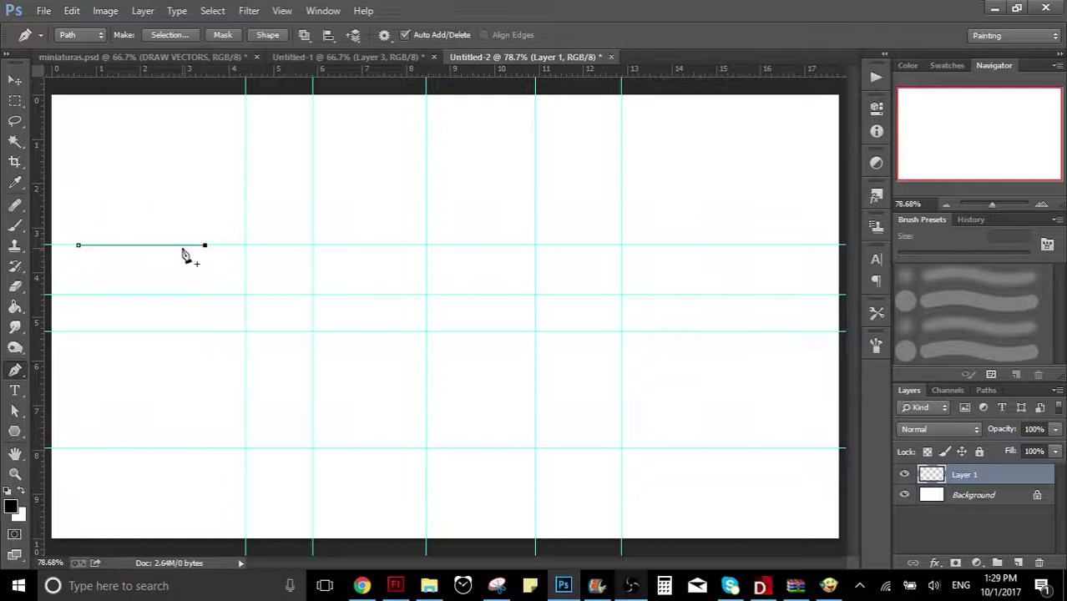
{"action": "key", "text": "Delete"}
{"action": "key", "text": "Delete"}
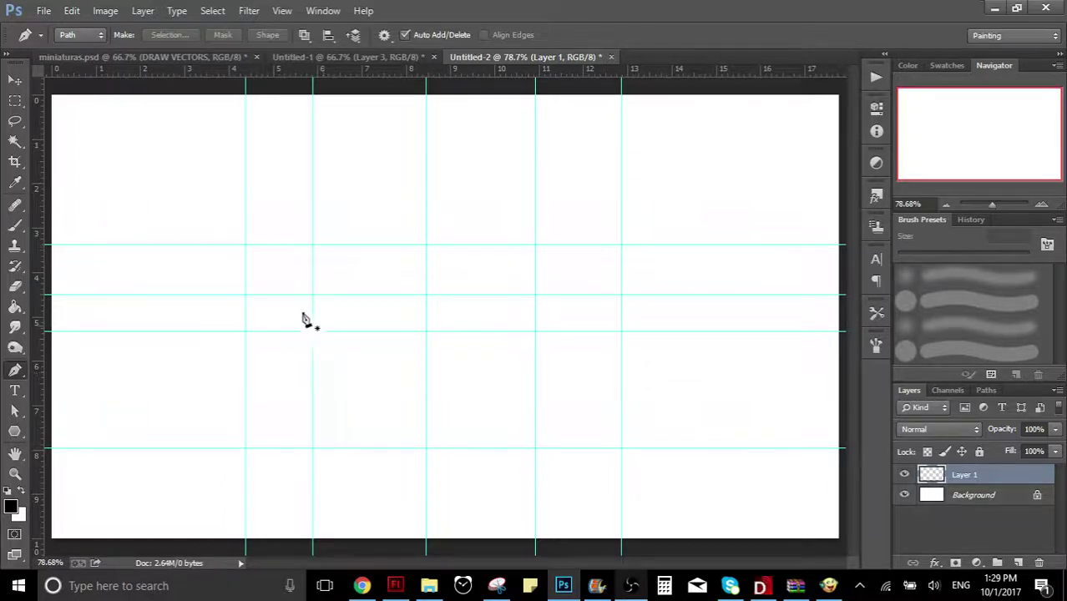
Step: Draw a closed rectangle path on four guide crossings and put it away with Esc
{"action": "left_click", "coordinate": [246, 245]}
{"action": "left_click", "coordinate": [245, 295]}
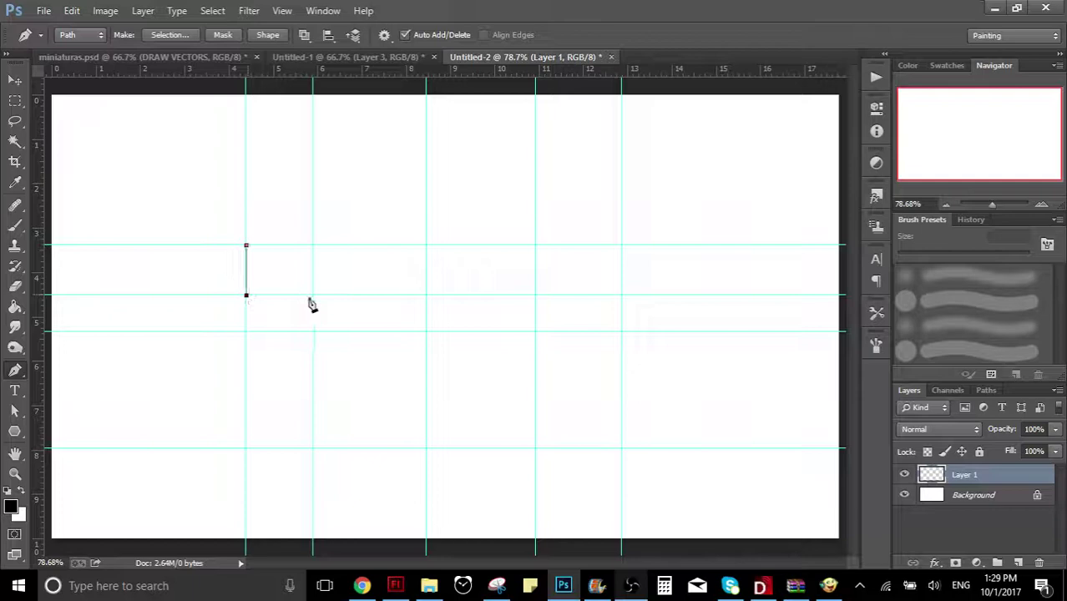
{"action": "left_click", "coordinate": [313, 295]}
{"action": "left_click", "coordinate": [313, 245]}
{"action": "left_click", "coordinate": [245, 246]}
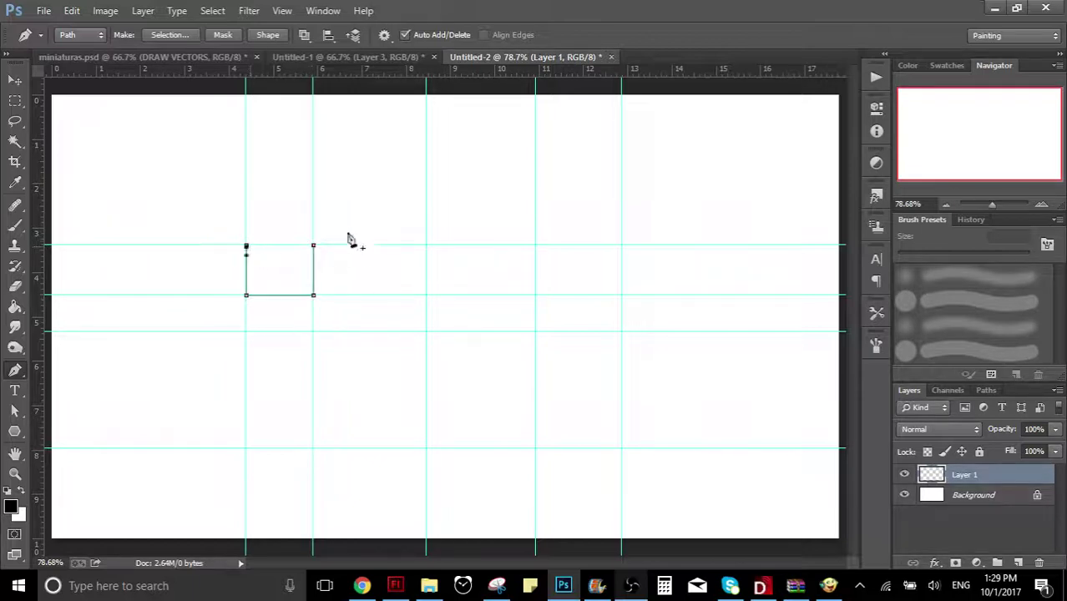
{"action": "left_click", "coordinate": [247, 247]}
{"action": "key", "text": "Escape"}
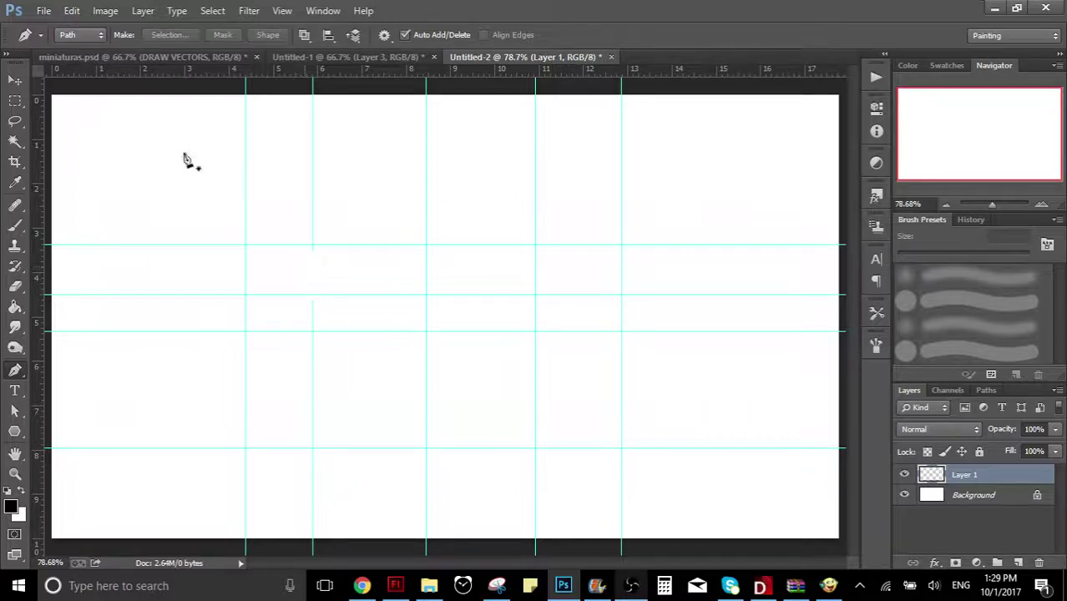
Step: Draw a closed practice rectangle near the canvas top-left and deselect it
{"action": "left_click", "coordinate": [91, 141]}
{"action": "left_click", "coordinate": [91, 197]}
{"action": "left_click", "coordinate": [184, 200]}
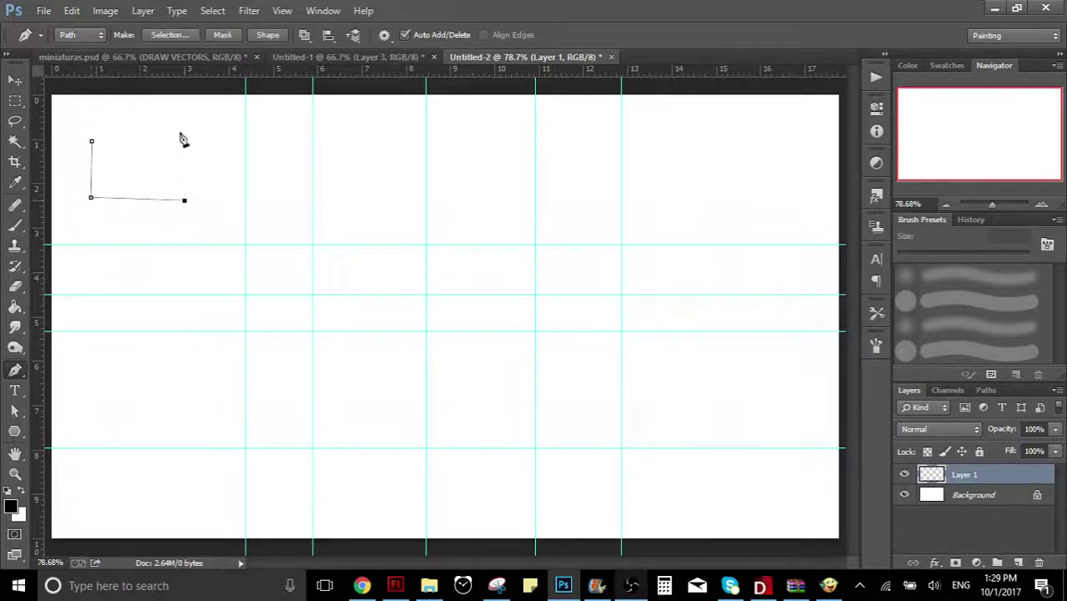
{"action": "left_click", "coordinate": [187, 141]}
{"action": "left_click", "coordinate": [92, 143]}
{"action": "key", "text": "Escape"}
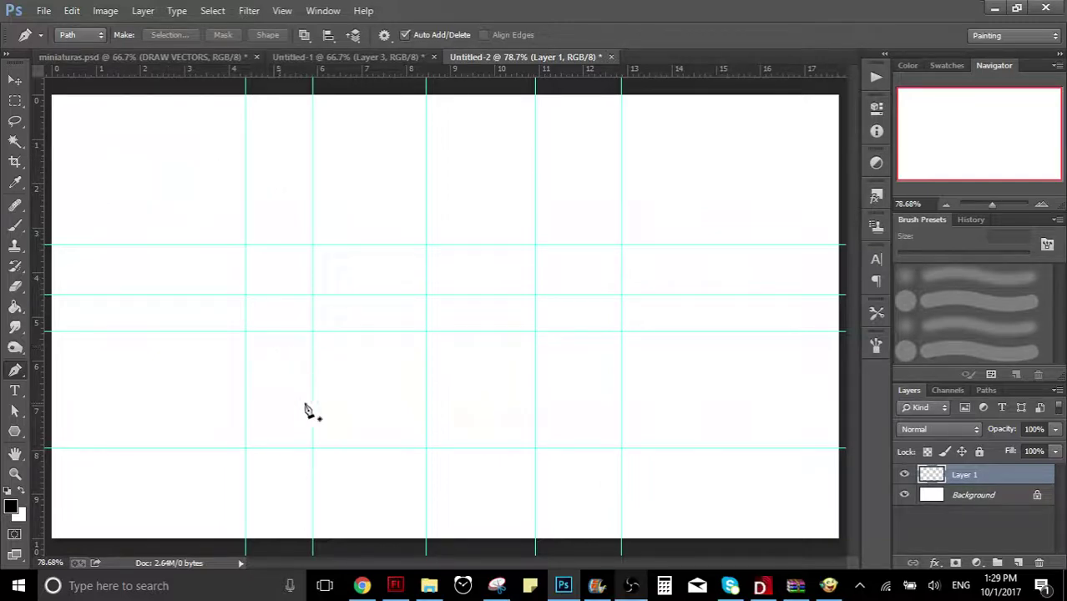
Step: Draw the hexagon path from the left point through the bottom, right and top guide crossings, closing it at the start
{"action": "left_click", "coordinate": [245, 332]}
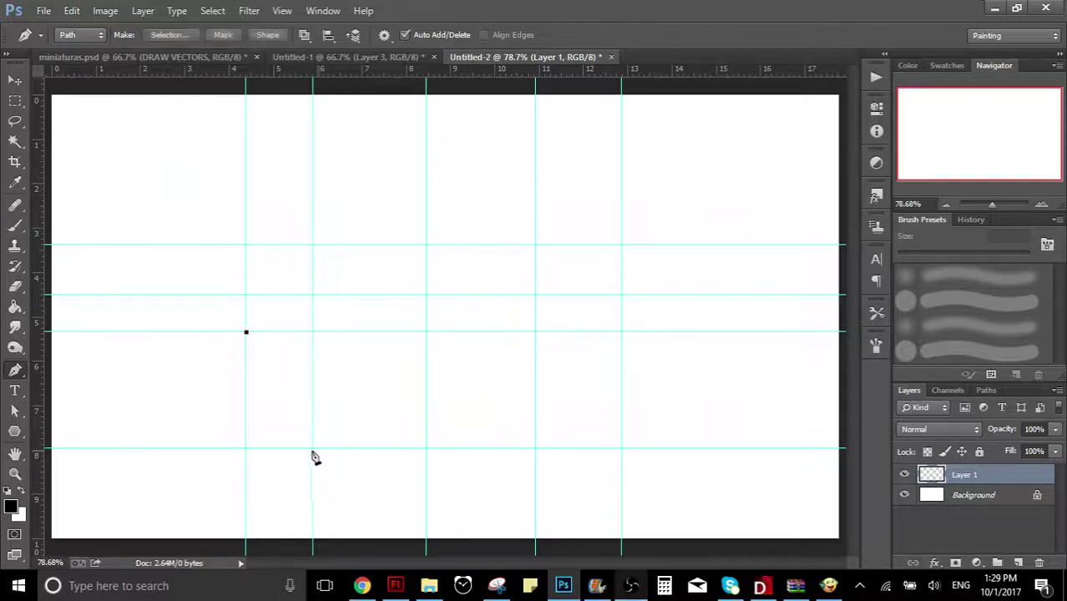
{"action": "left_click", "coordinate": [313, 449]}
{"action": "left_click", "coordinate": [426, 449]}
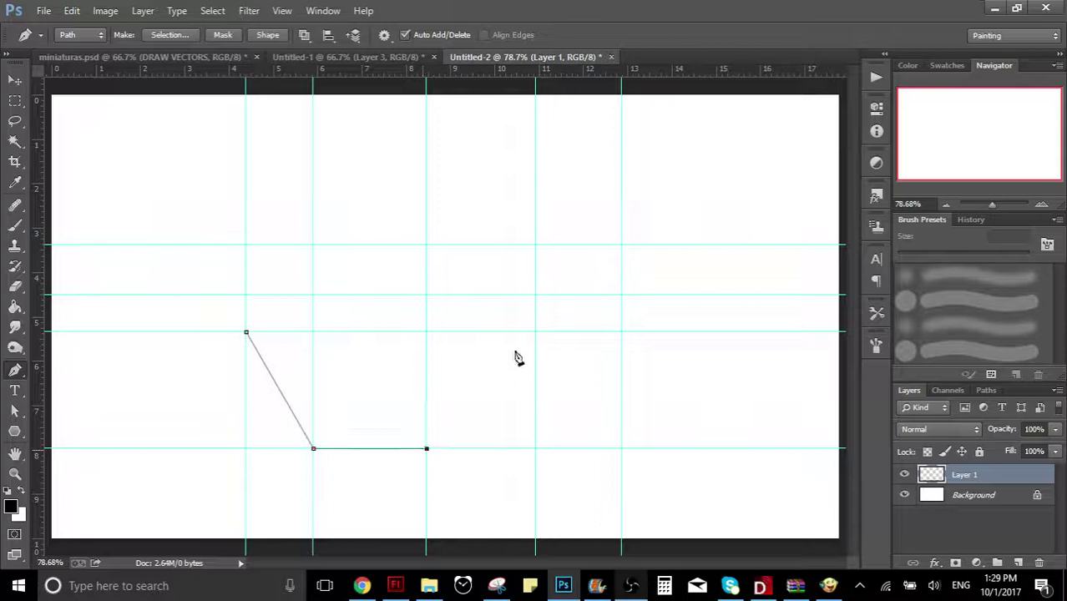
{"action": "left_click", "coordinate": [536, 332]}
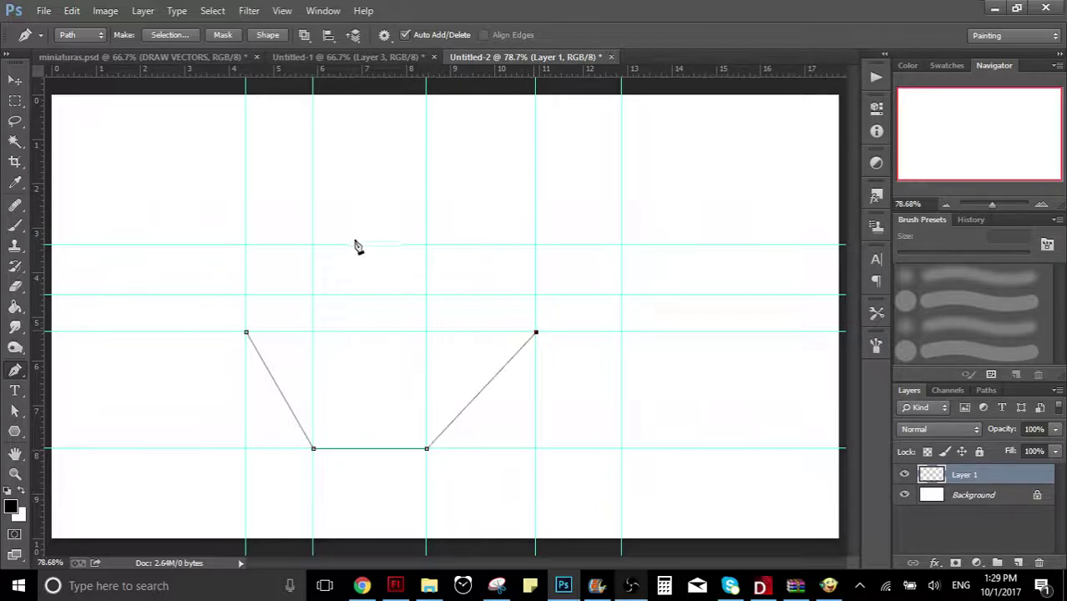
{"action": "left_click", "coordinate": [425, 245]}
{"action": "left_click", "coordinate": [312, 246]}
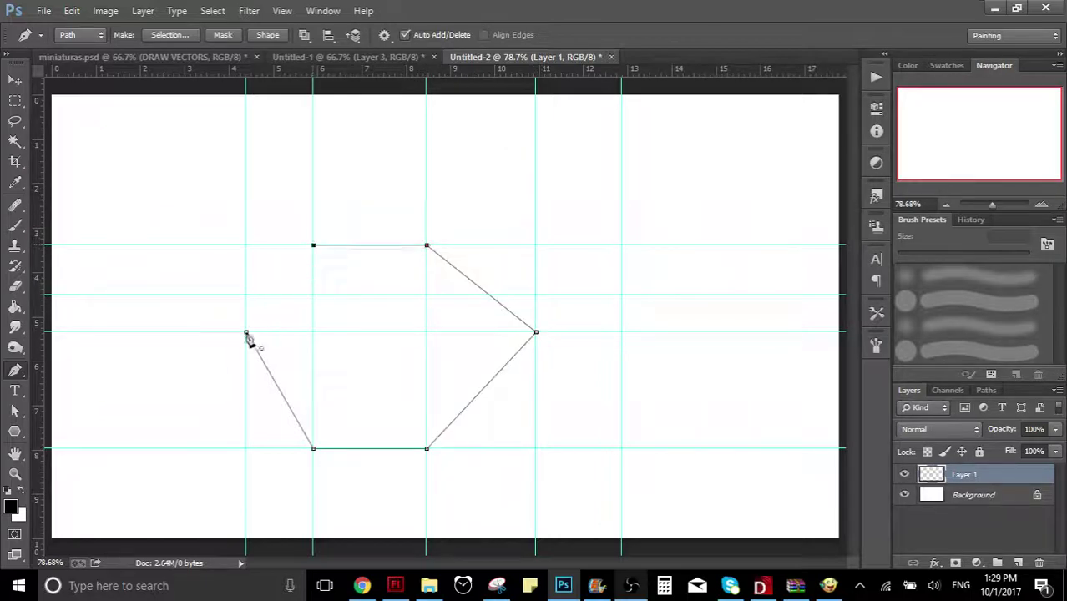
{"action": "left_click", "coordinate": [245, 333]}
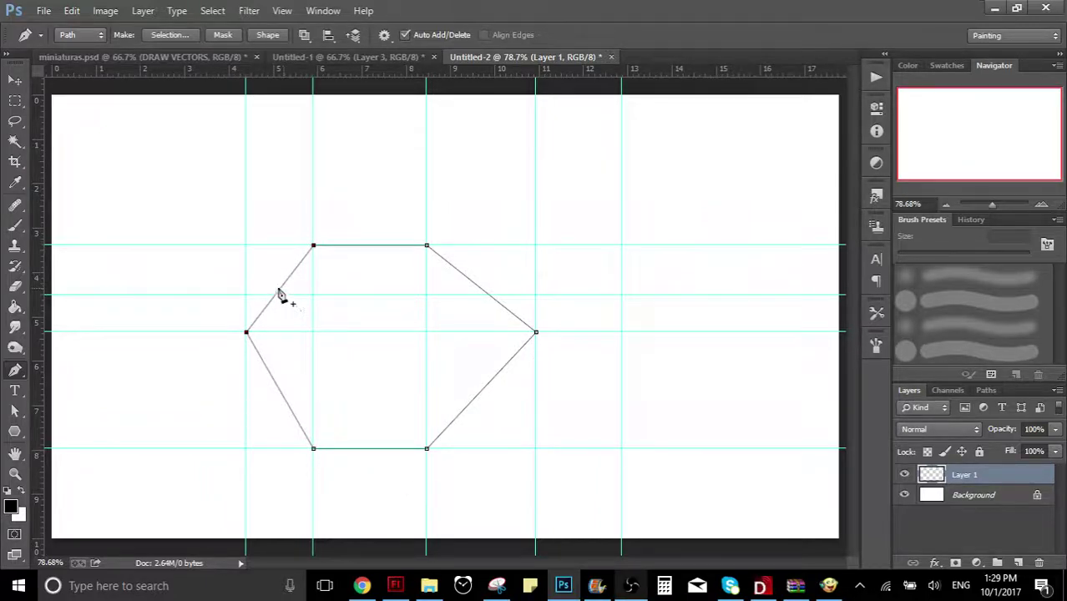
Step: Add anchors on the upper-left and lower-left edges and drag them outward into curves
{"action": "left_click", "coordinate": [280, 291]}
{"action": "left_click_drag", "start_coordinate": [281, 291], "coordinate": [258, 272]}
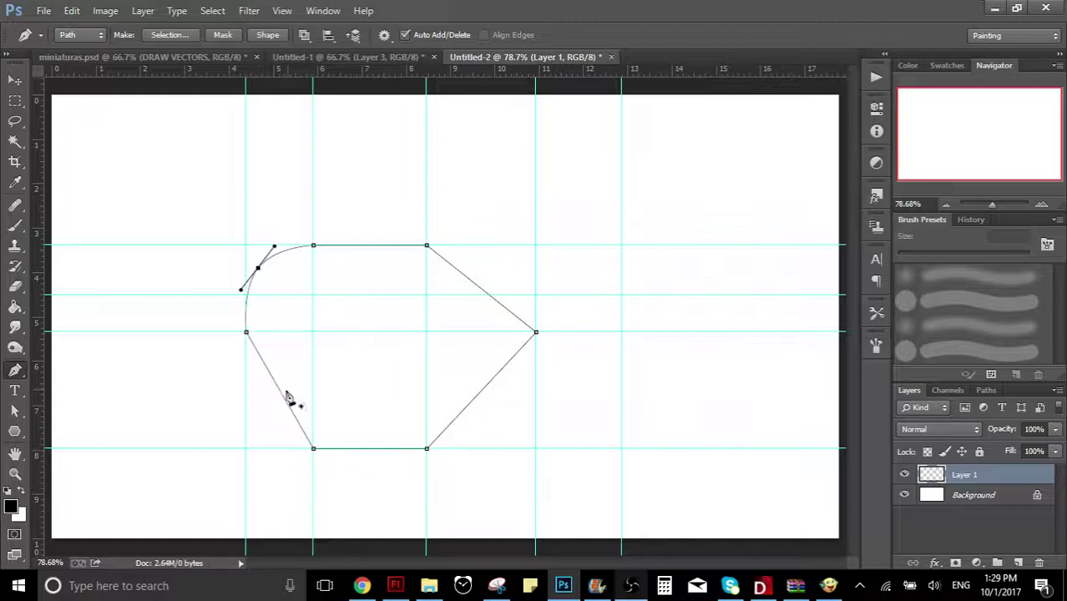
{"action": "left_click_drag", "start_coordinate": [282, 396], "coordinate": [263, 403]}
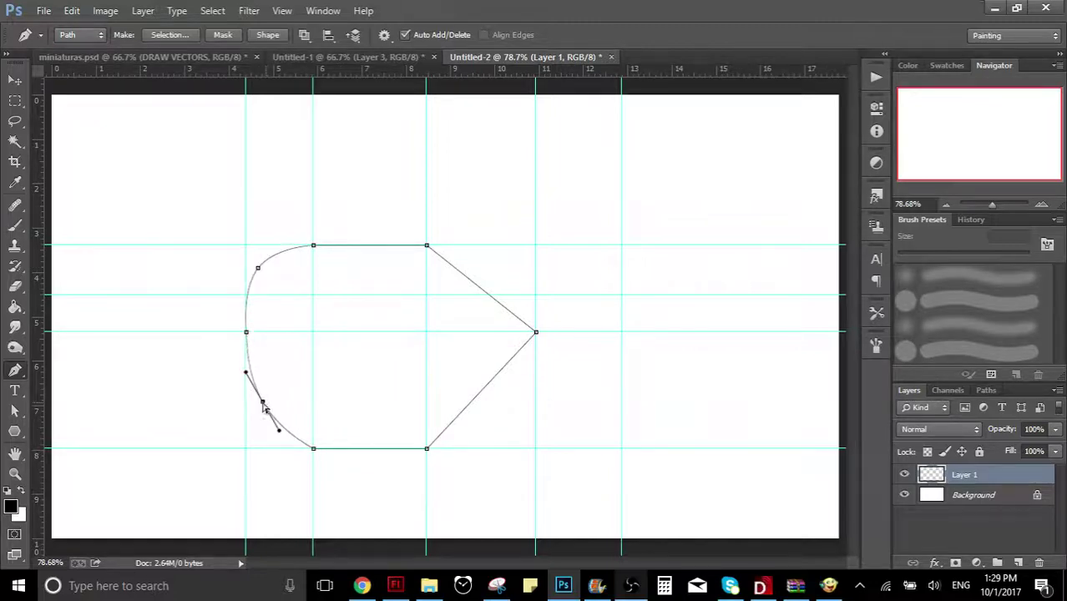
Step: Add an anchor on the bottom edge and pull it down into a curve
{"action": "left_click", "coordinate": [366, 449]}
{"action": "left_click", "coordinate": [367, 449]}
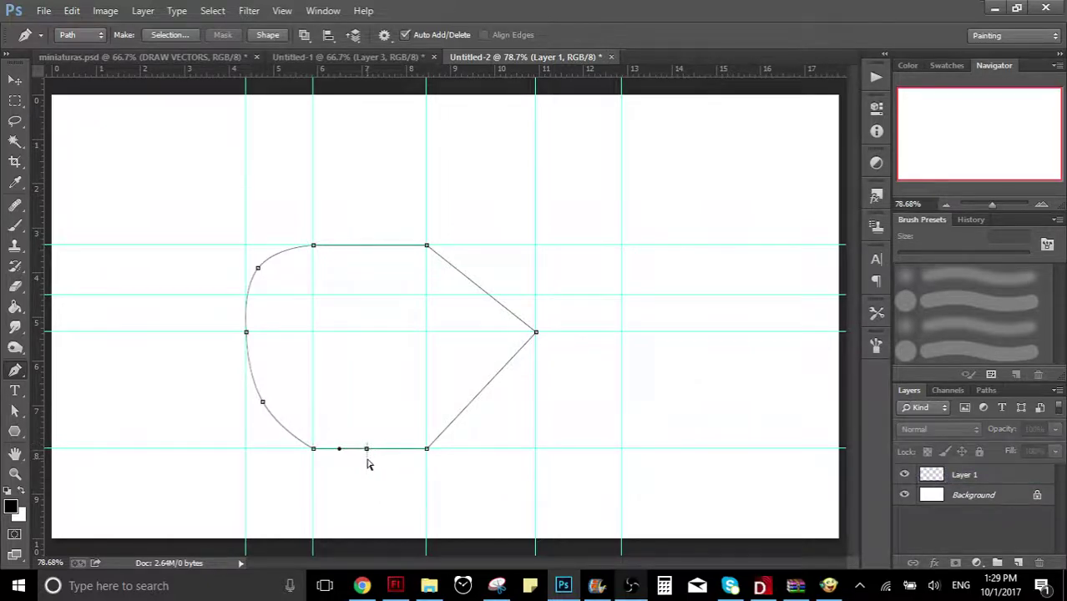
{"action": "left_click", "coordinate": [368, 449]}
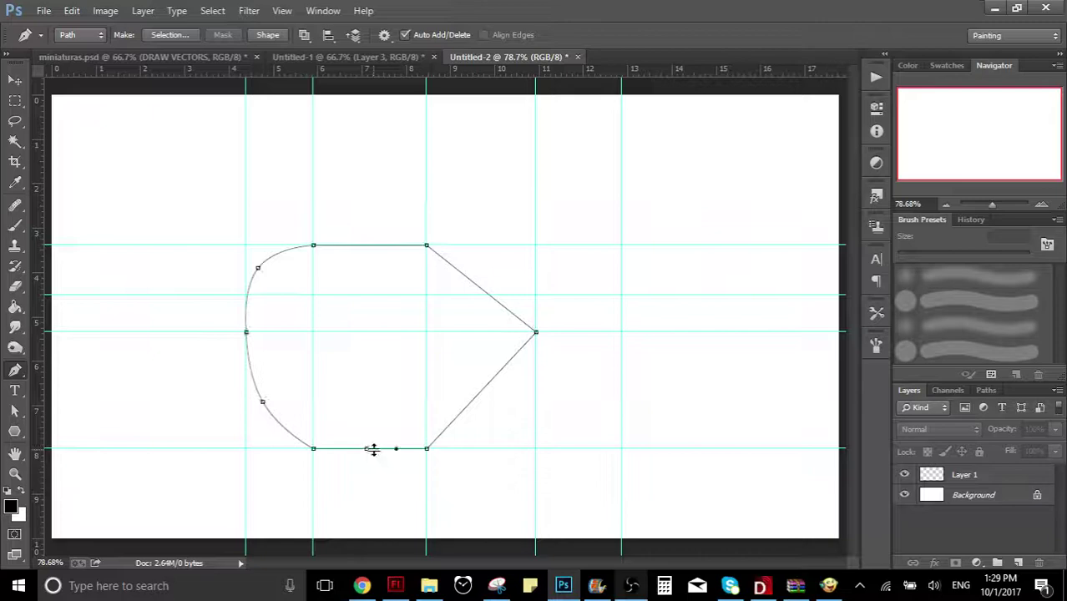
{"action": "left_click_drag", "start_coordinate": [367, 449], "coordinate": [369, 476]}
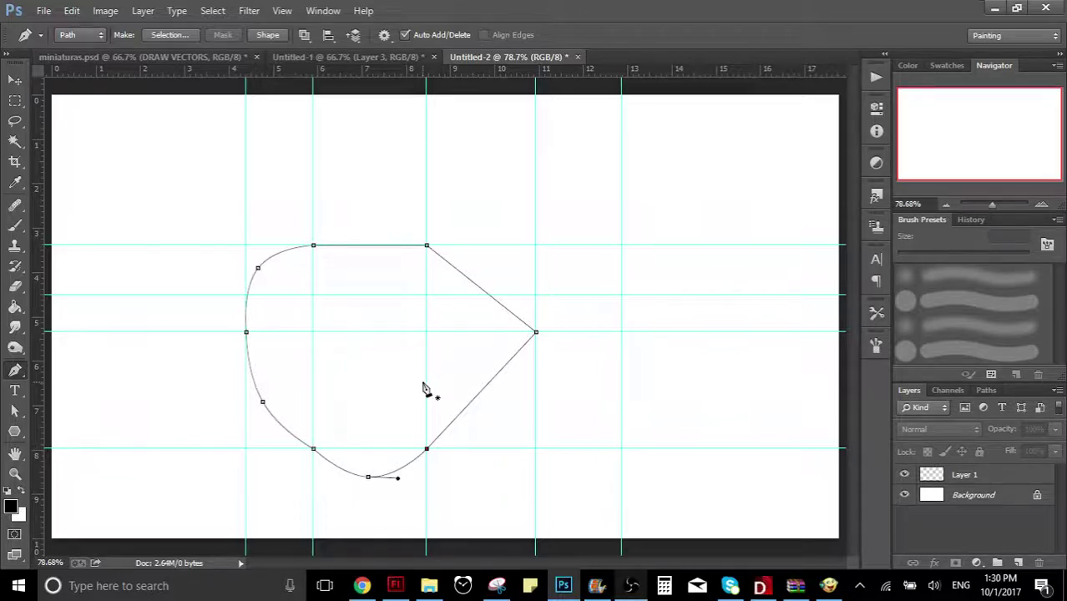
{"action": "key", "text": "Escape"}
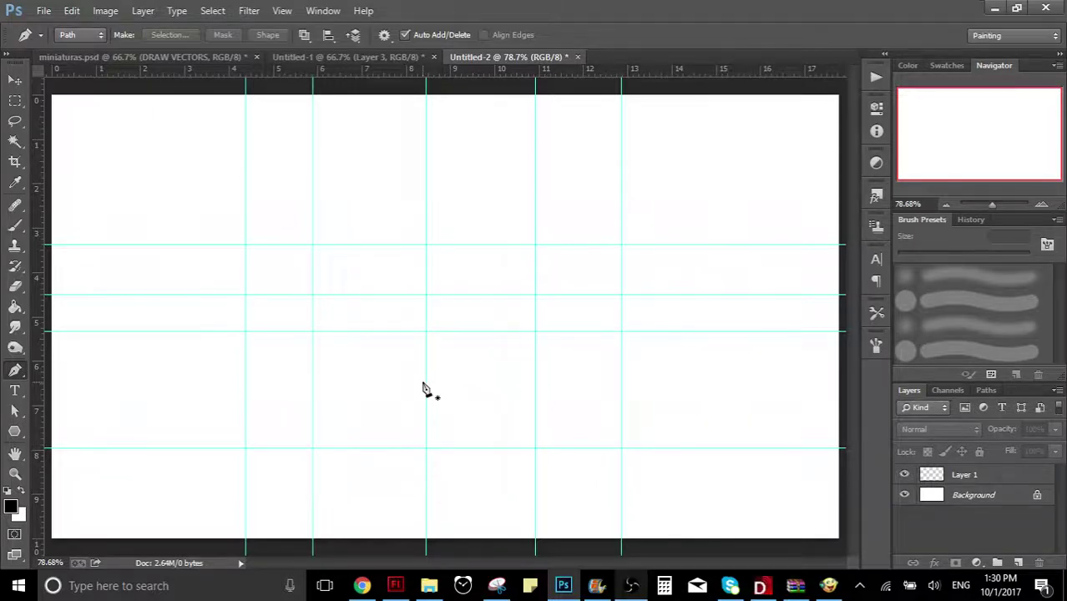
{"action": "key", "text": "ctrl+z"}
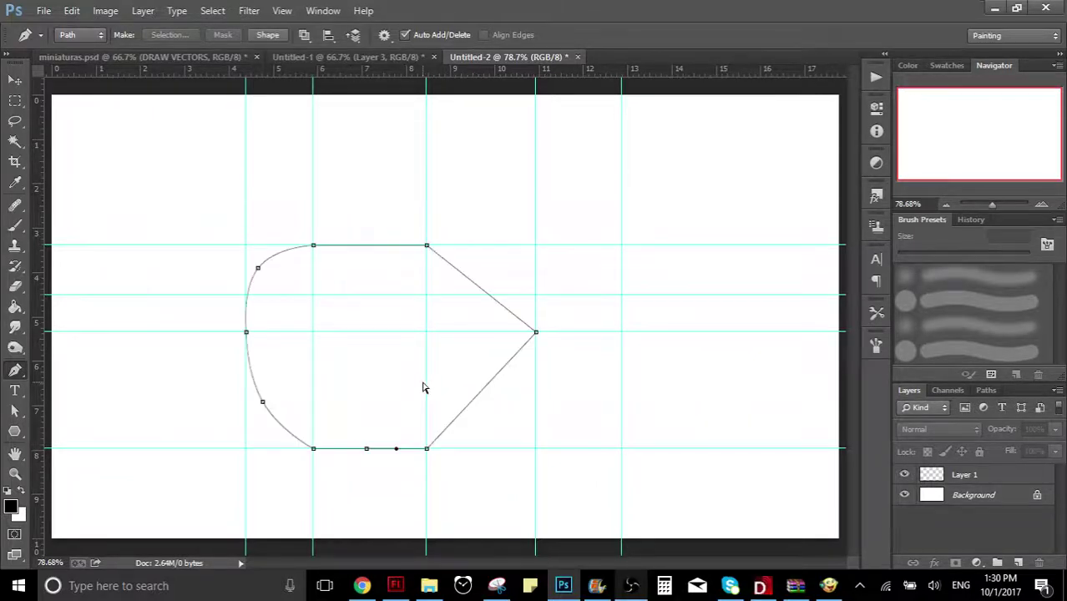
{"action": "left_click", "coordinate": [11, 226]}
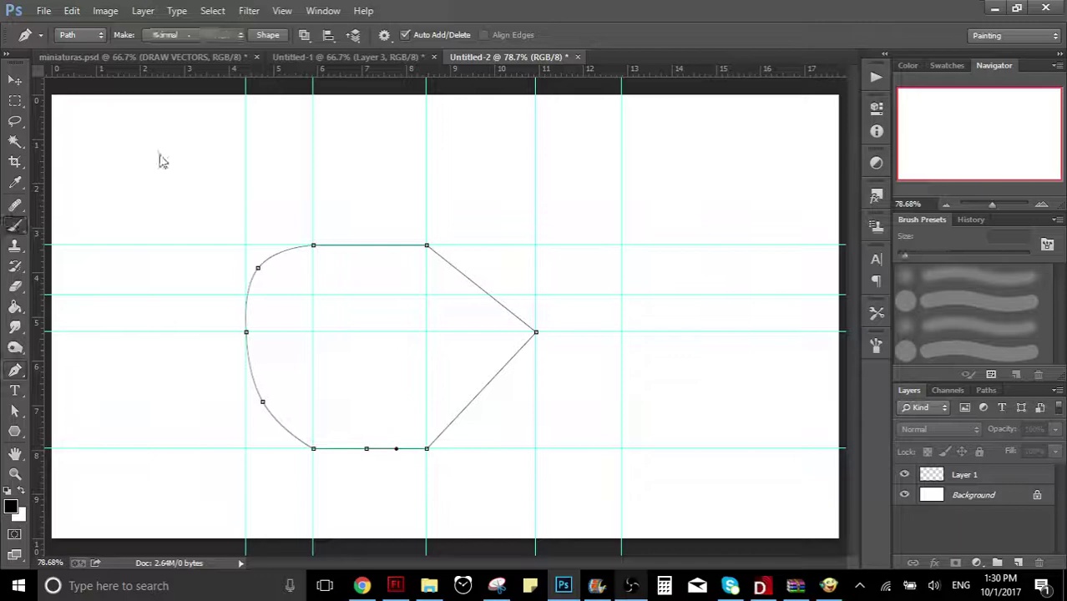
{"action": "left_click", "coordinate": [983, 480]}
{"action": "mouse_move", "coordinate": [101, 130]}
{"action": "left_mouse_down"}
{"action": "mouse_move", "coordinate": [109, 209]}
{"action": "mouse_move", "coordinate": [143, 153]}
{"action": "mouse_move", "coordinate": [179, 165]}
{"action": "mouse_move", "coordinate": [134, 164]}
{"action": "mouse_move", "coordinate": [262, 185]}
{"action": "mouse_move", "coordinate": [244, 166]}
{"action": "left_mouse_up"}
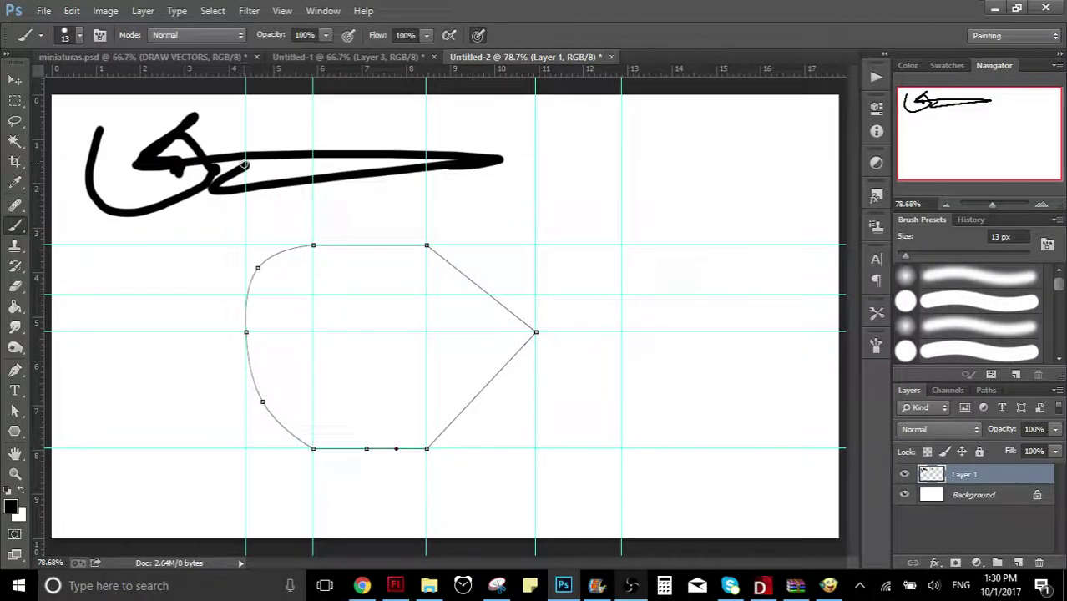
{"action": "key", "text": "ctrl+z"}
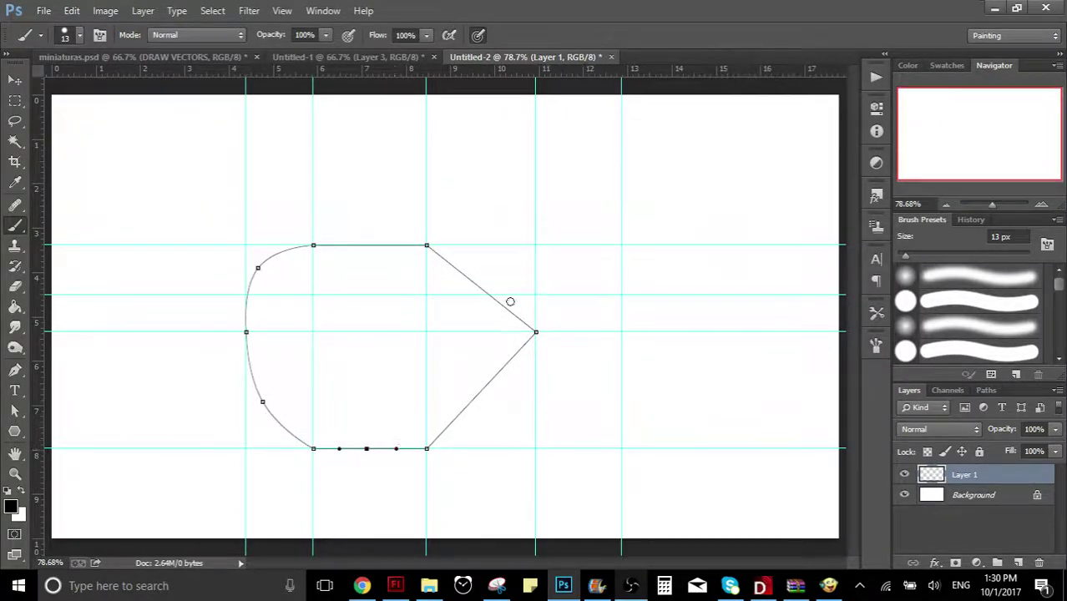
{"action": "mouse_move", "coordinate": [415, 117]}
{"action": "left_mouse_down"}
{"action": "mouse_move", "coordinate": [351, 122]}
{"action": "mouse_move", "coordinate": [326, 160]}
{"action": "mouse_move", "coordinate": [326, 202]}
{"action": "mouse_move", "coordinate": [521, 206]}
{"action": "left_mouse_up"}
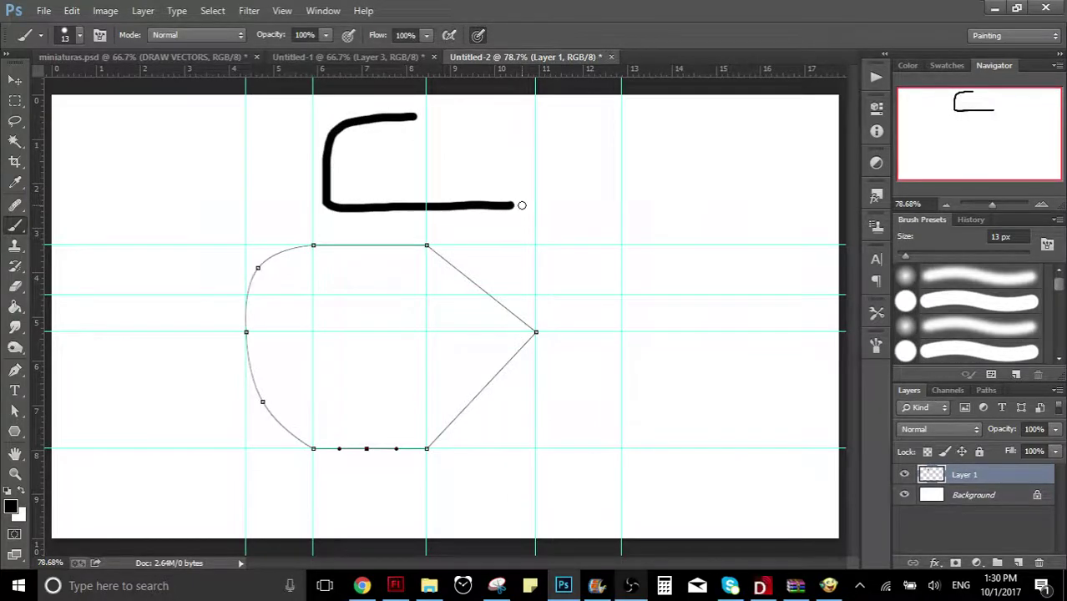
{"action": "key", "text": "ctrl+z"}
{"action": "left_click_drag", "start_coordinate": [143, 178], "coordinate": [742, 190]}
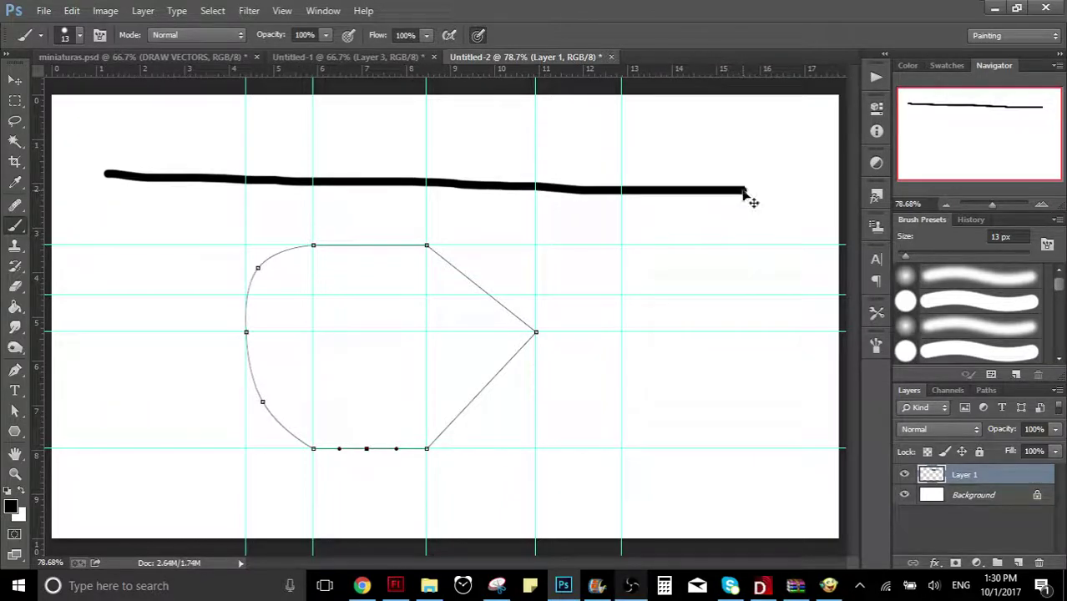
{"action": "key", "text": "ctrl+z"}
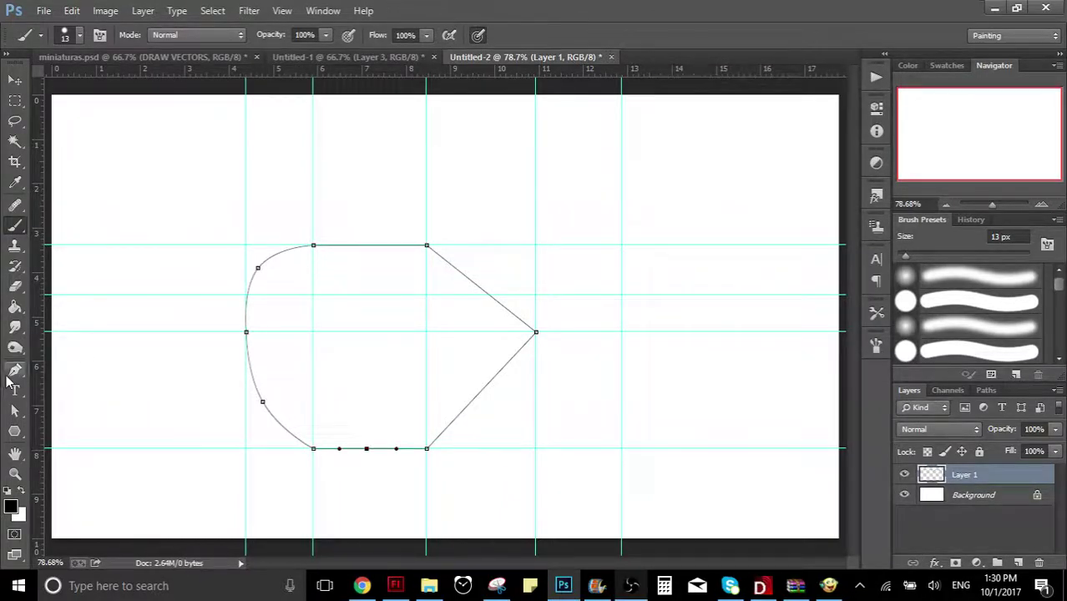
Step: Stroke the rounded hexagon path with the brush, then undo the black stroke
{"action": "left_click", "coordinate": [14, 374]}
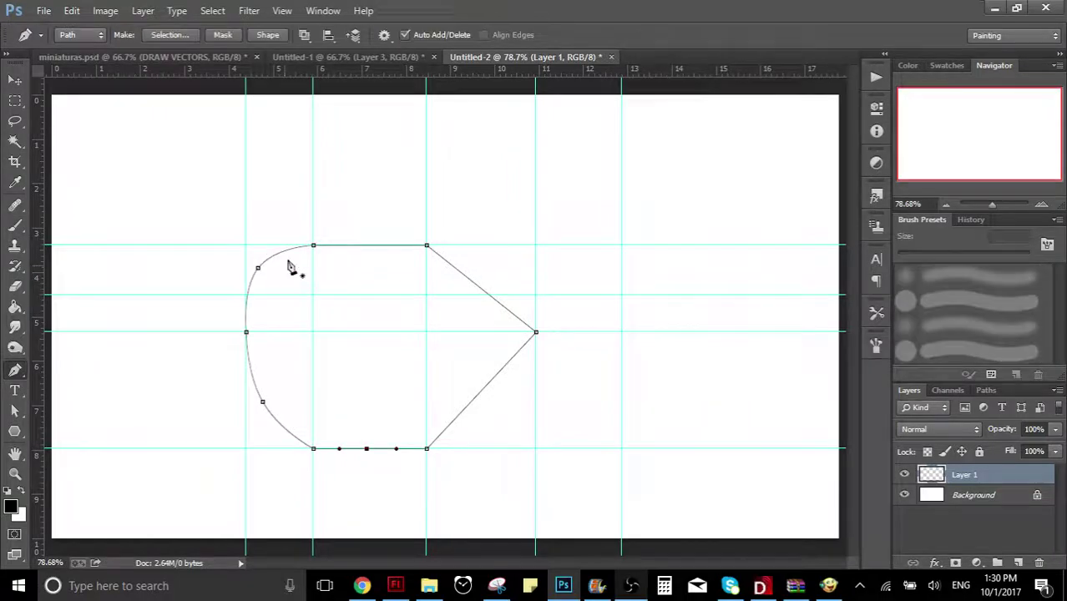
{"action": "right_click", "coordinate": [284, 261]}
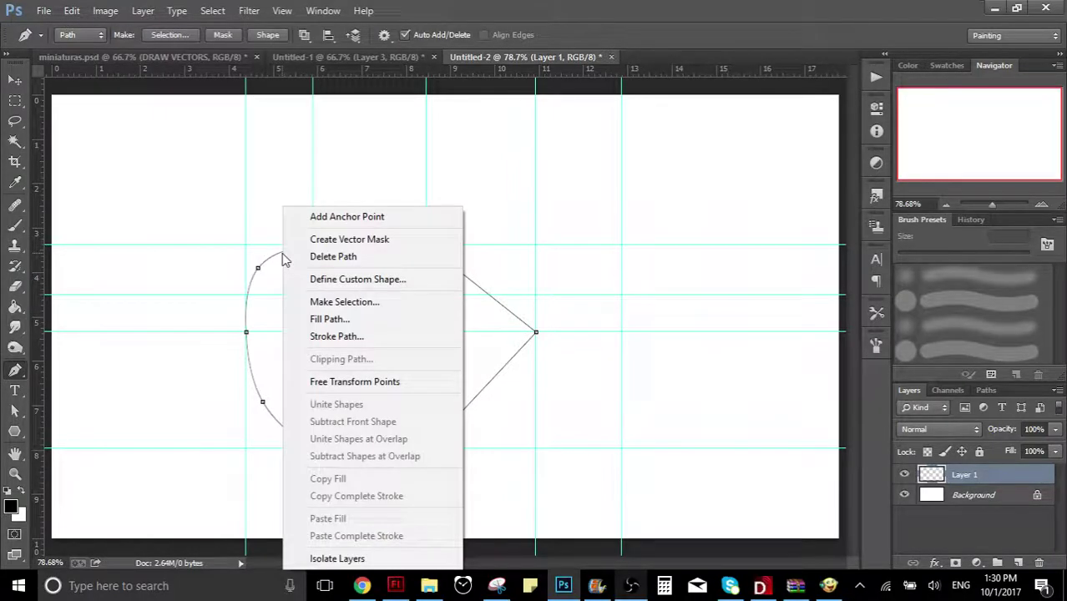
{"action": "left_click", "coordinate": [355, 337]}
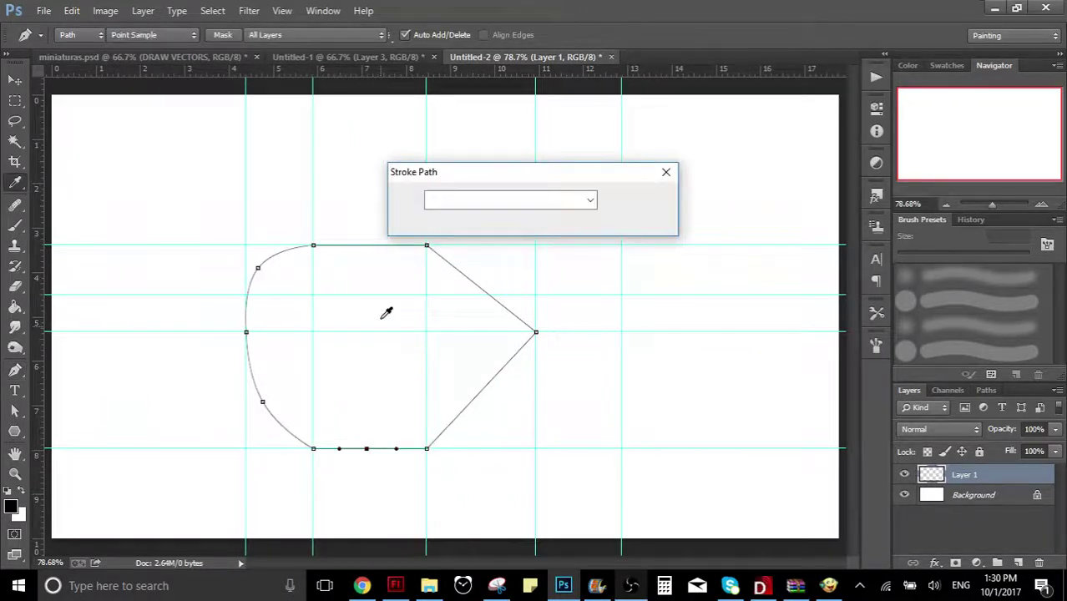
{"action": "key", "text": "Return"}
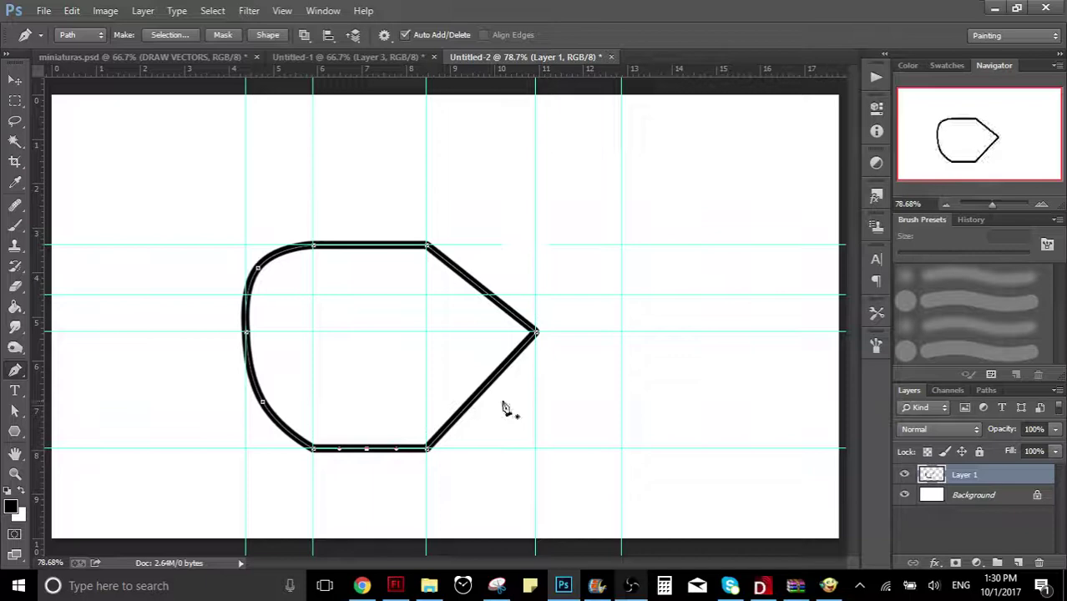
{"action": "key", "text": "Return"}
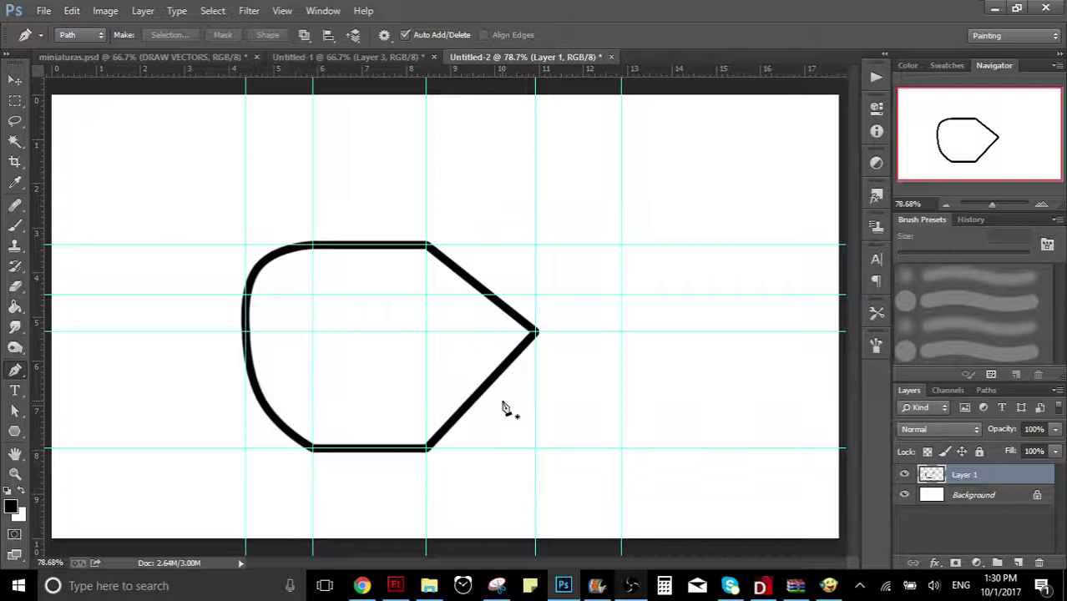
{"action": "key", "text": "ctrl+z"}
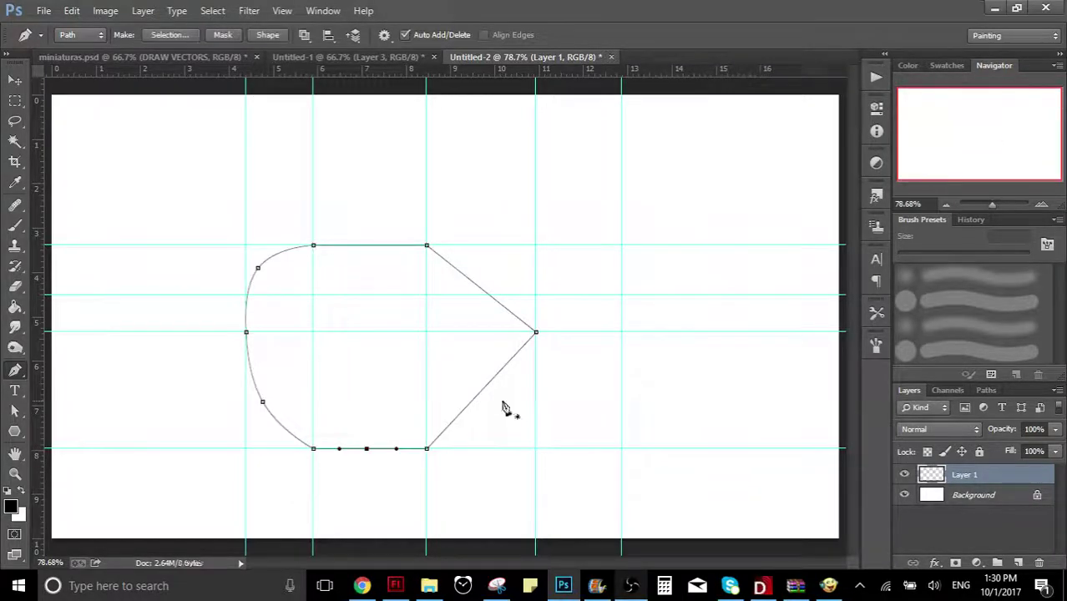
{"action": "right_click", "coordinate": [482, 397]}
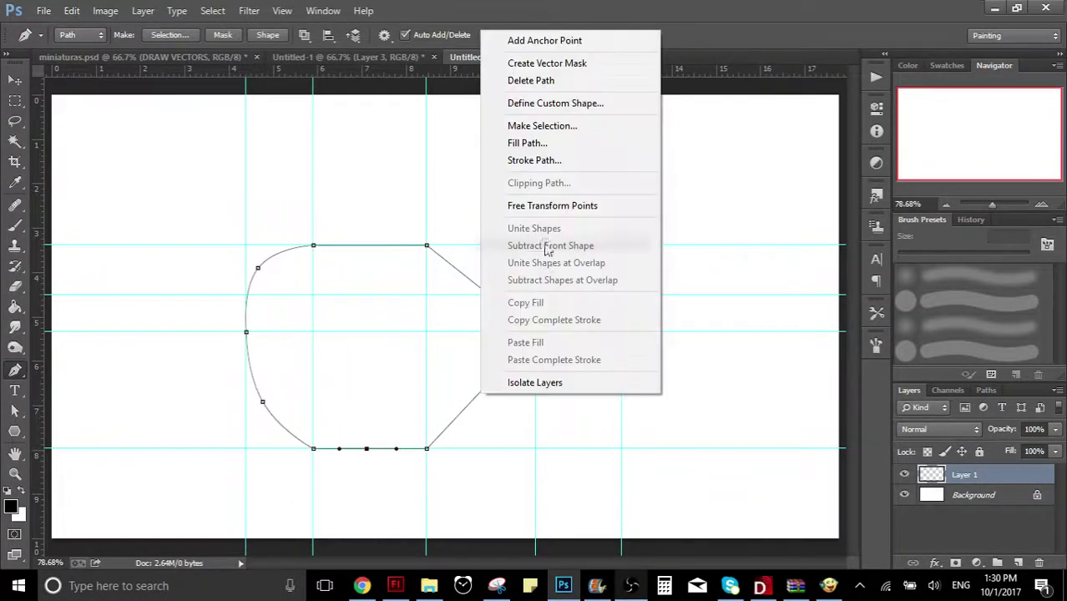
{"action": "left_click", "coordinate": [555, 163]}
{"action": "left_click", "coordinate": [401, 222]}
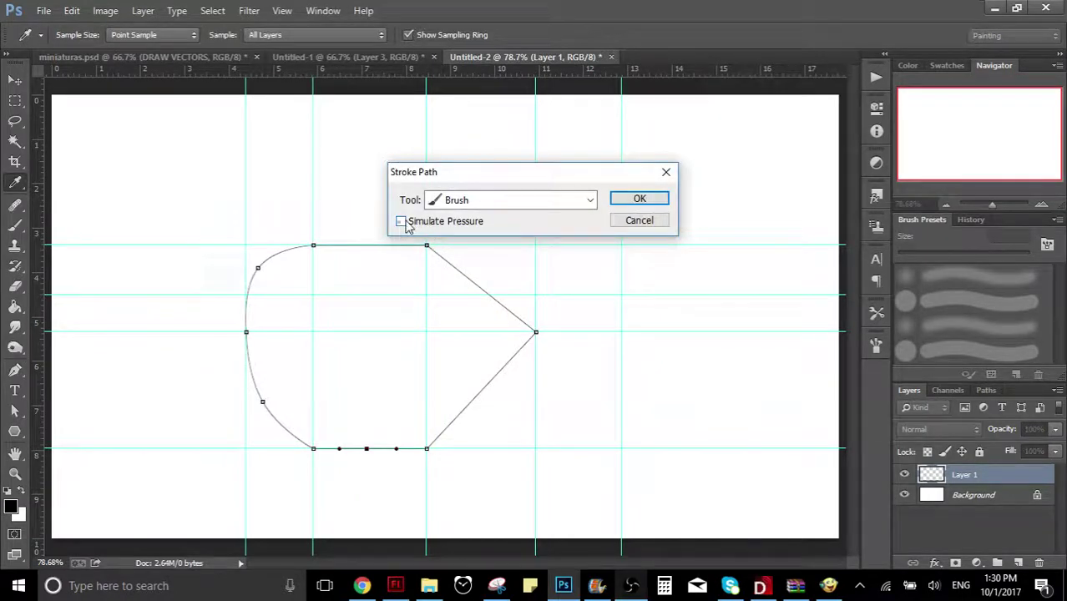
{"action": "left_click", "coordinate": [634, 198]}
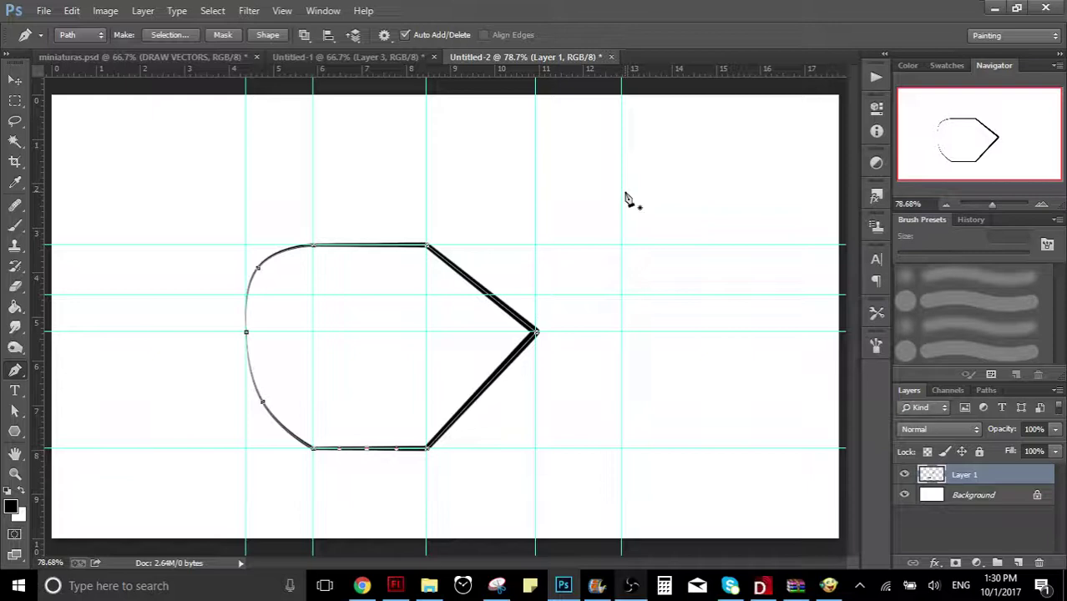
{"action": "key", "text": "Return"}
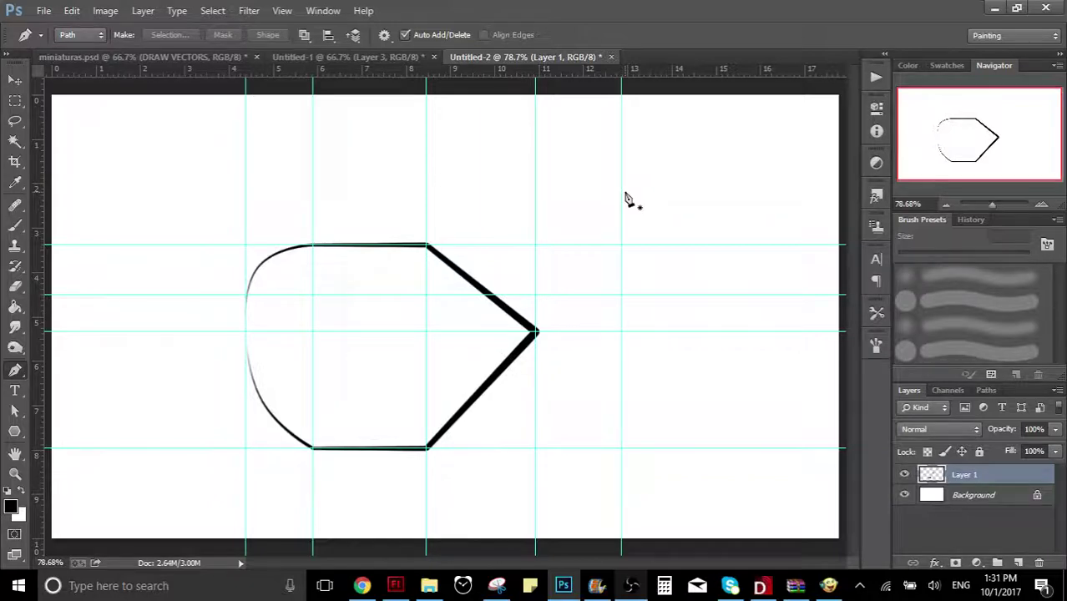
{"action": "key", "text": "ctrl+z"}
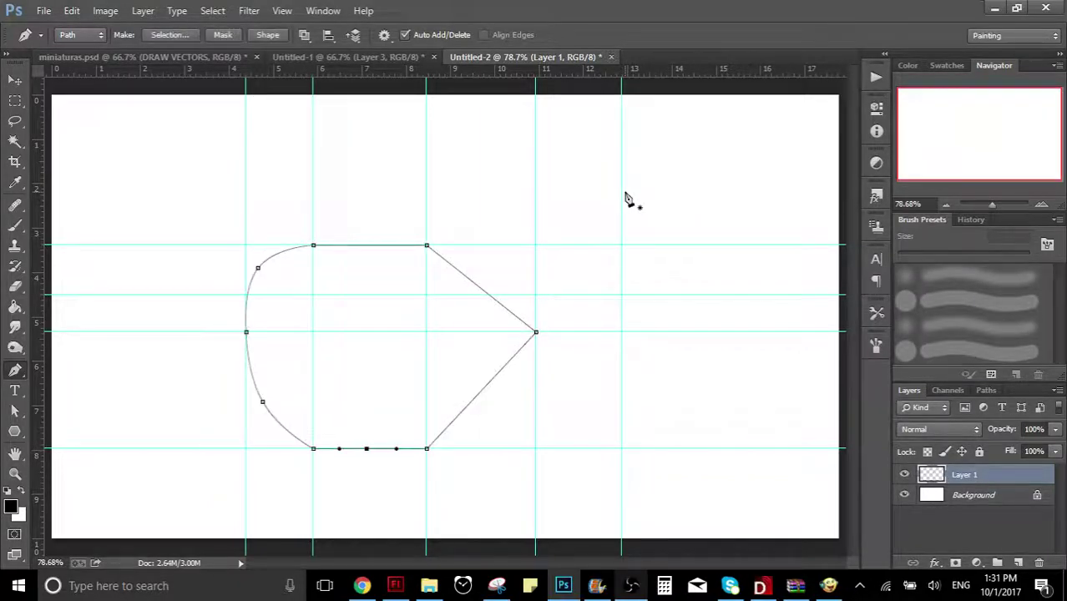
Step: Fill the path with blue #2749d9 via Fill Path, hide the path, then undo the fill
{"action": "right_click", "coordinate": [487, 337]}
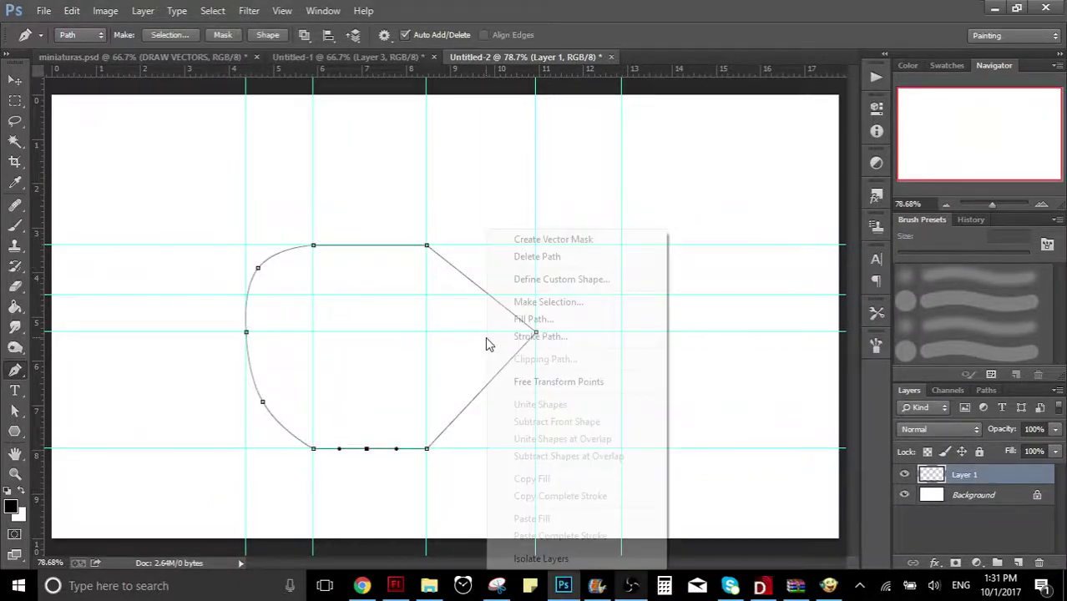
{"action": "left_click", "coordinate": [582, 321]}
{"action": "left_click", "coordinate": [541, 141]}
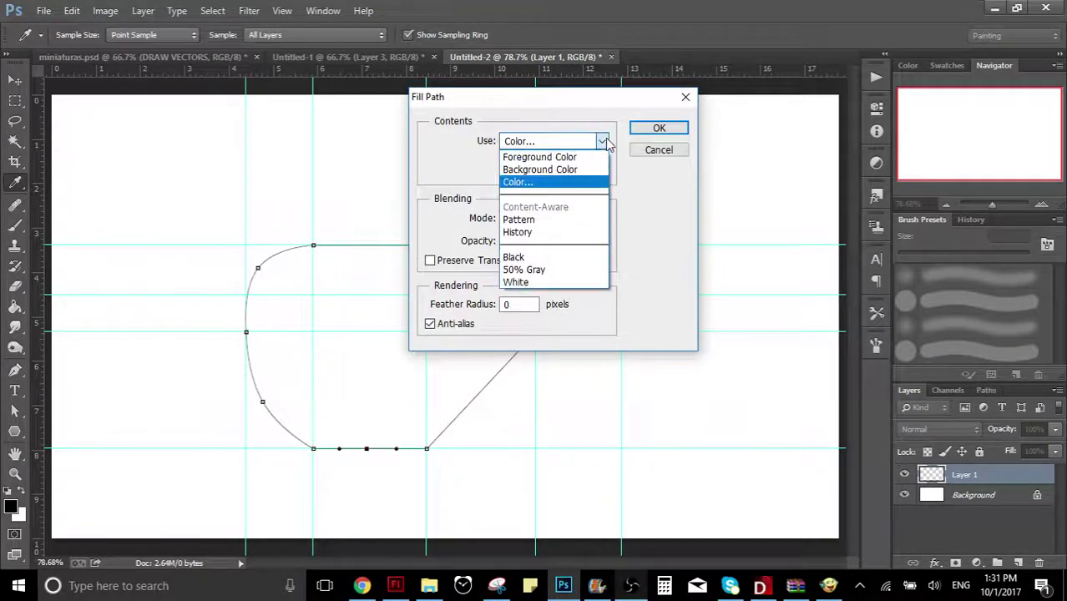
{"action": "left_click", "coordinate": [519, 182]}
{"action": "left_click", "coordinate": [785, 310]}
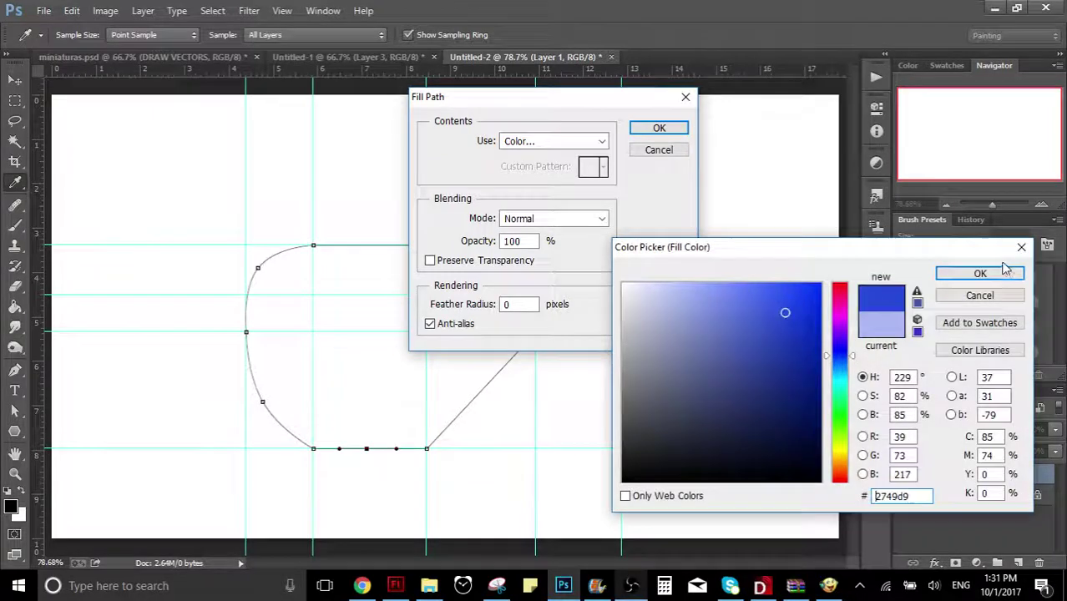
{"action": "left_click", "coordinate": [979, 275]}
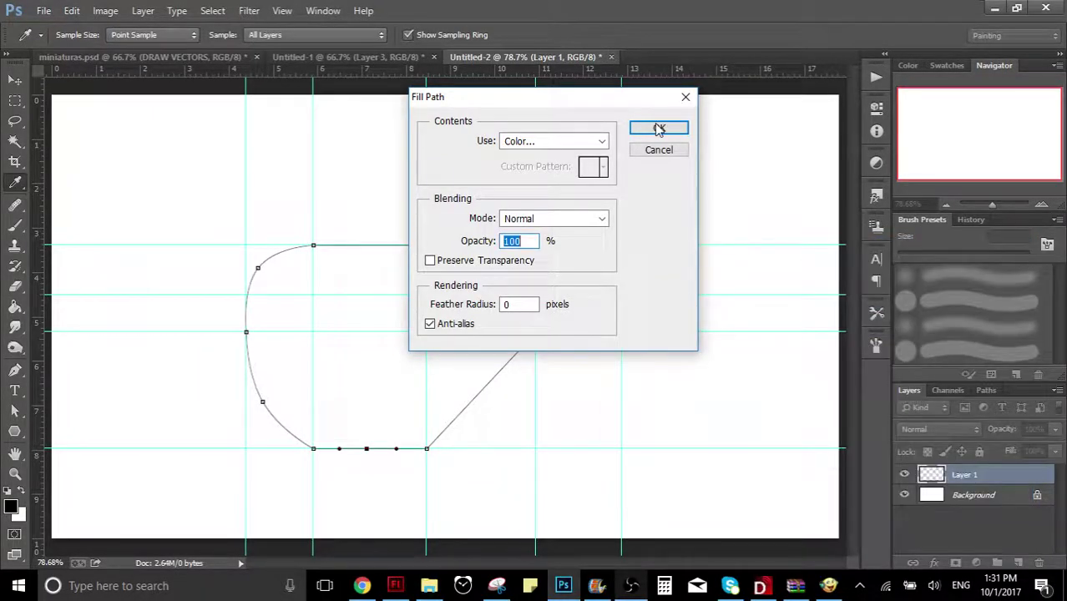
{"action": "left_click", "coordinate": [659, 129]}
{"action": "key", "text": "Return"}
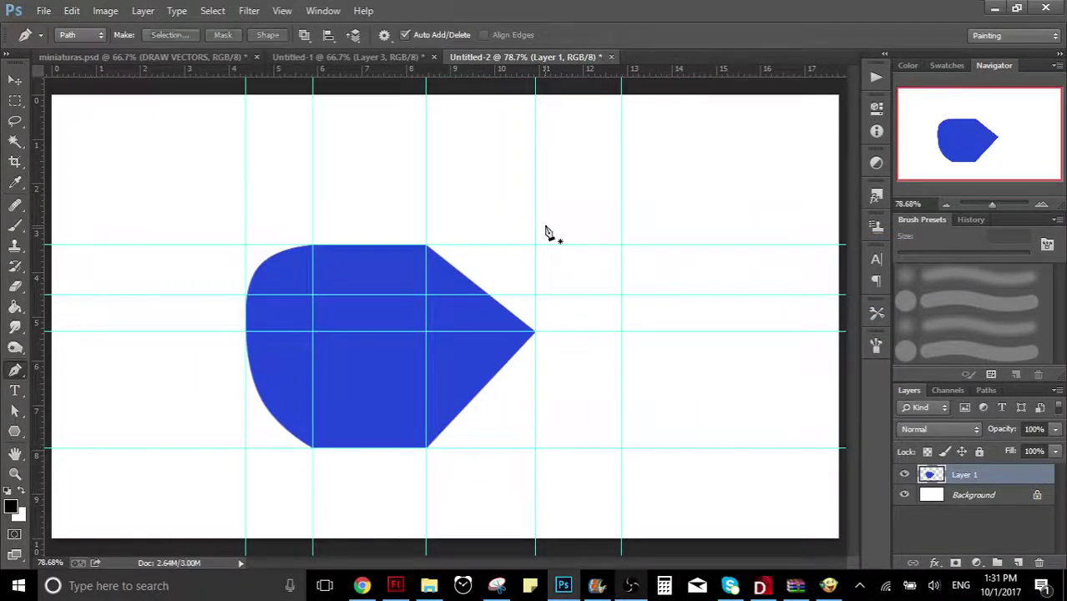
{"action": "key", "text": "ctrl+alt+z"}
{"action": "key", "text": "ctrl+alt+z"}
{"action": "key", "text": "ctrl+alt+z"}
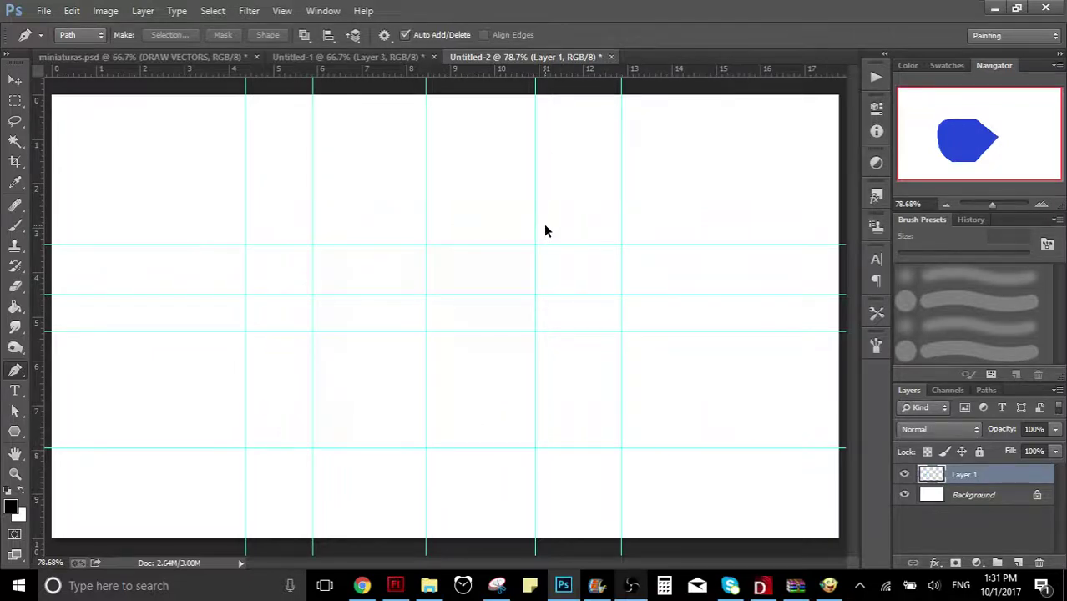
Step: With the Move tool, move horizontal guides to about 4.27, 7.3 and 3.74 in and shift a vertical guide left
{"action": "left_click", "coordinate": [13, 83]}
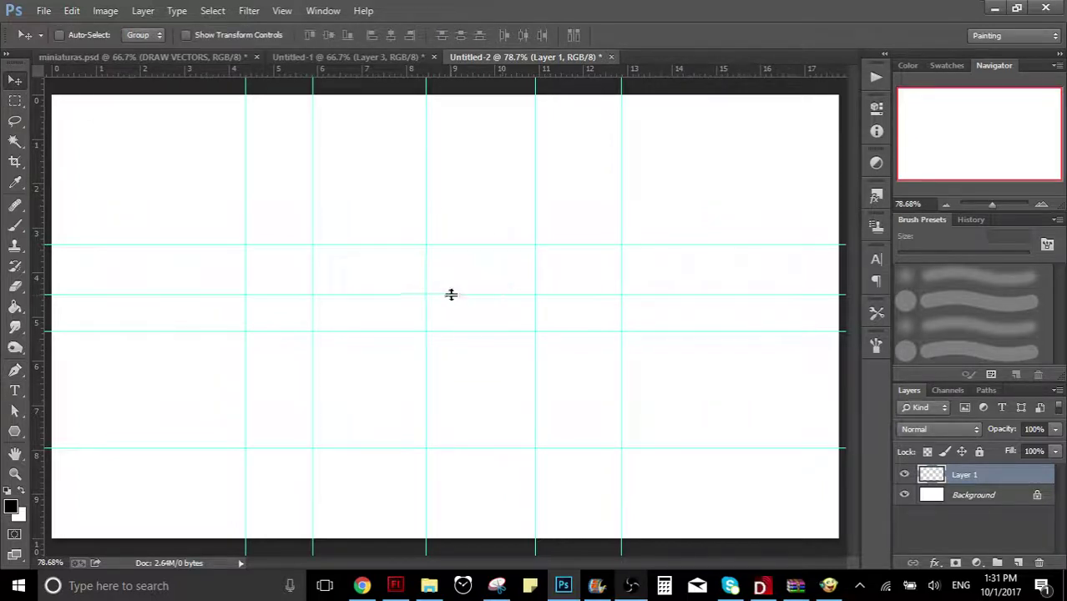
{"action": "left_click_drag", "start_coordinate": [451, 292], "coordinate": [451, 285]}
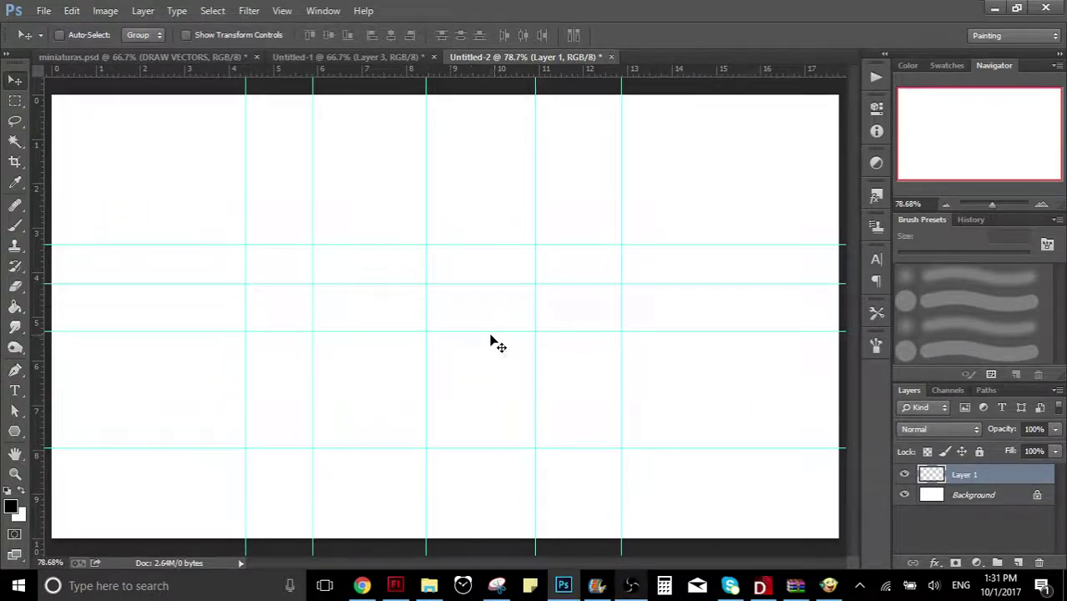
{"action": "left_click_drag", "start_coordinate": [535, 321], "coordinate": [492, 310]}
{"action": "left_click_drag", "start_coordinate": [503, 243], "coordinate": [525, 417]}
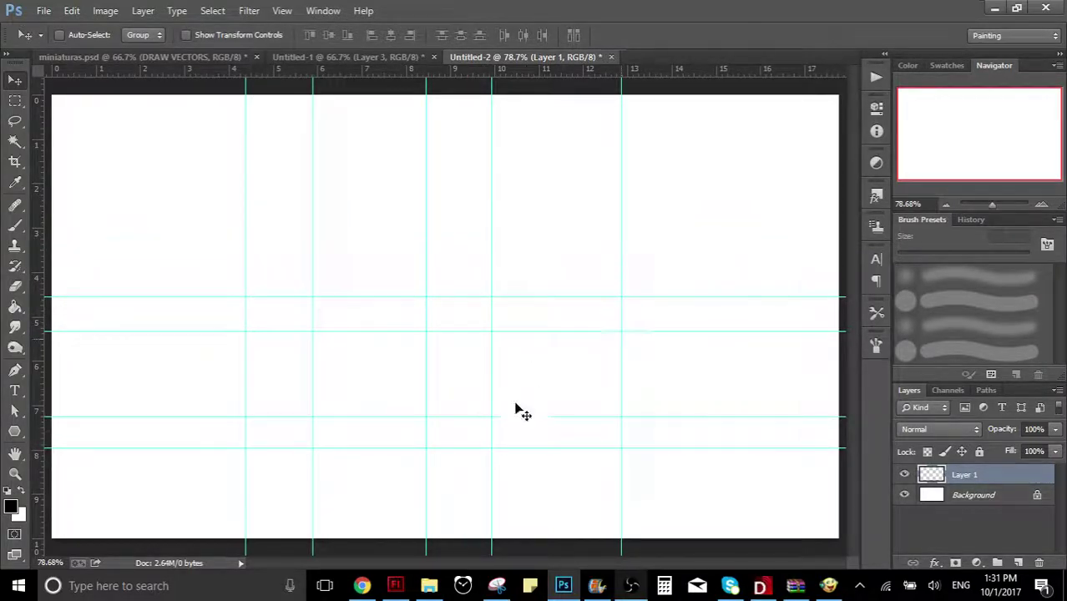
{"action": "left_click_drag", "start_coordinate": [519, 296], "coordinate": [515, 260]}
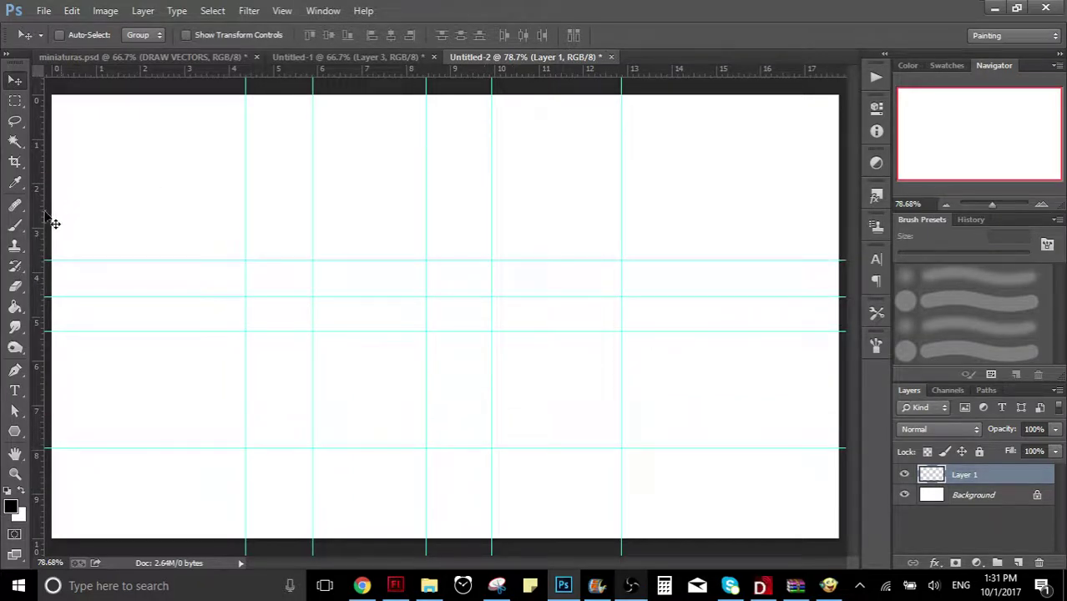
Step: Add a sixth vertical guide and place the first pen anchor at the front square's bottom-left corner
{"action": "left_click_drag", "start_coordinate": [38, 221], "coordinate": [351, 242]}
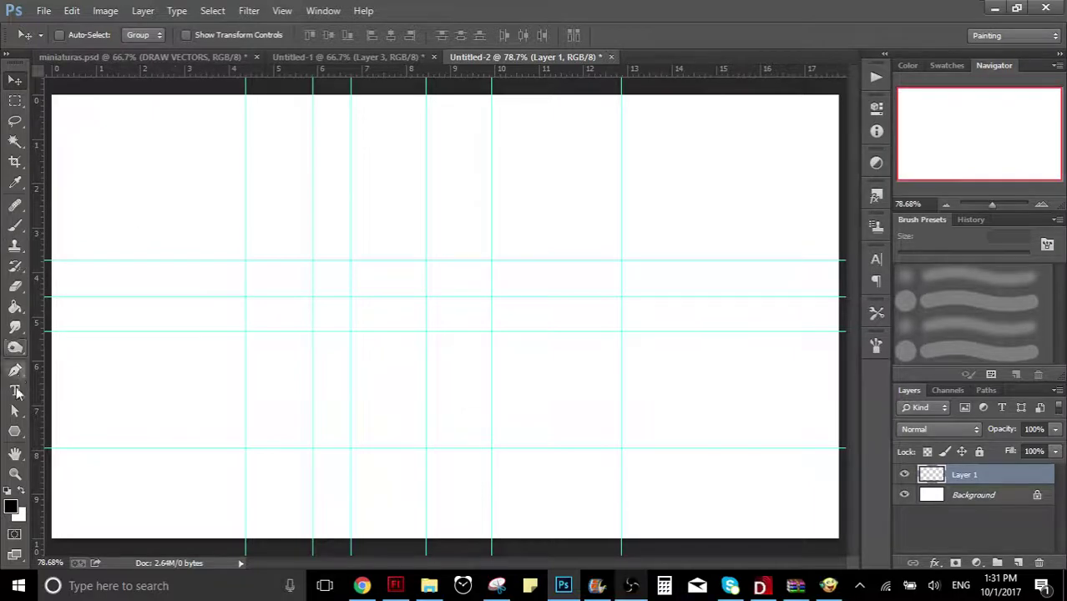
{"action": "left_click", "coordinate": [15, 369]}
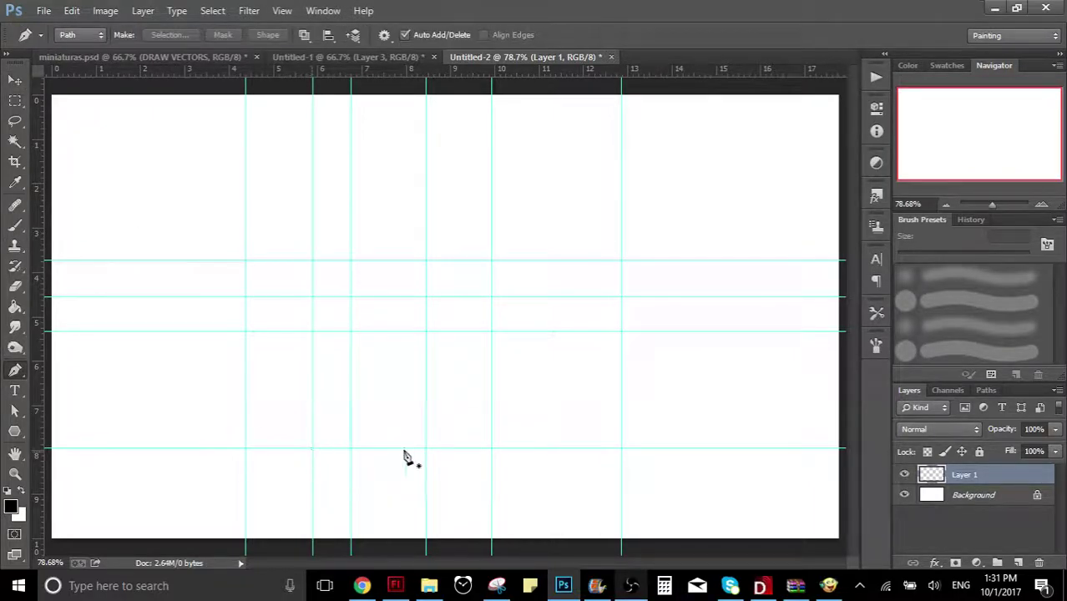
{"action": "left_click", "coordinate": [313, 448]}
Step: Place the remaining corners and close the front square path
{"action": "left_click", "coordinate": [426, 448]}
{"action": "left_click", "coordinate": [426, 332]}
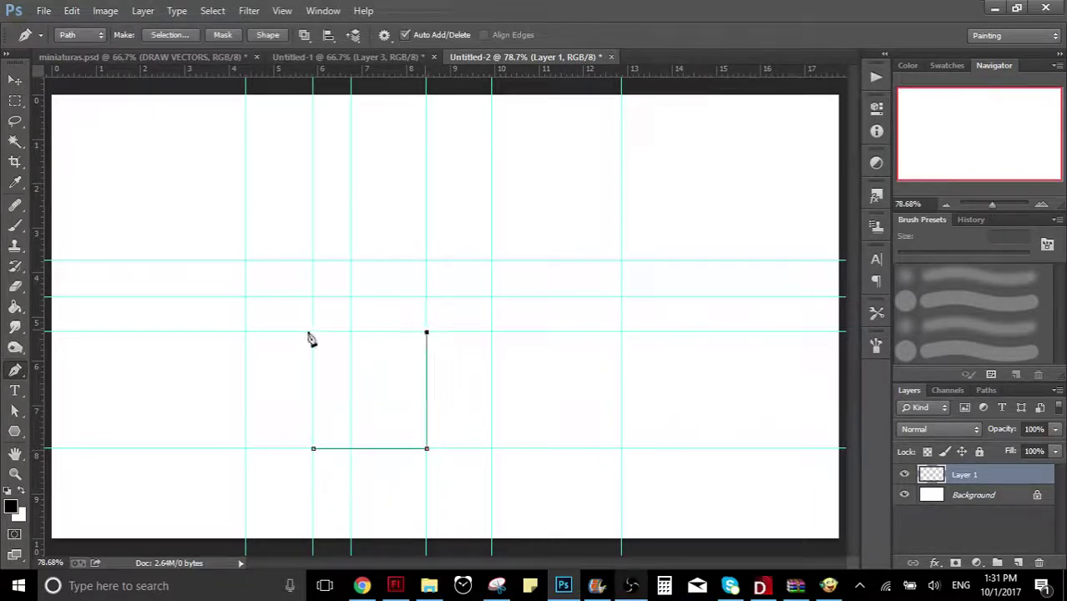
{"action": "left_click", "coordinate": [313, 332]}
{"action": "left_click", "coordinate": [313, 448]}
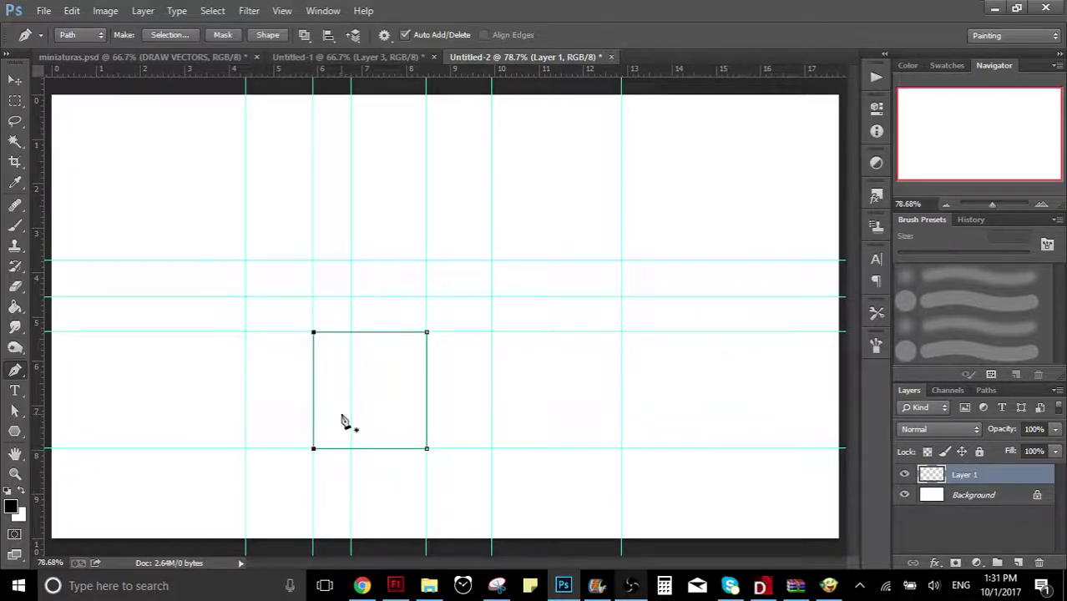
Step: Fill the square with lighter blue RGB 89, 115, 227 and hide the path
{"action": "right_click", "coordinate": [341, 420]}
{"action": "left_click", "coordinate": [406, 167]}
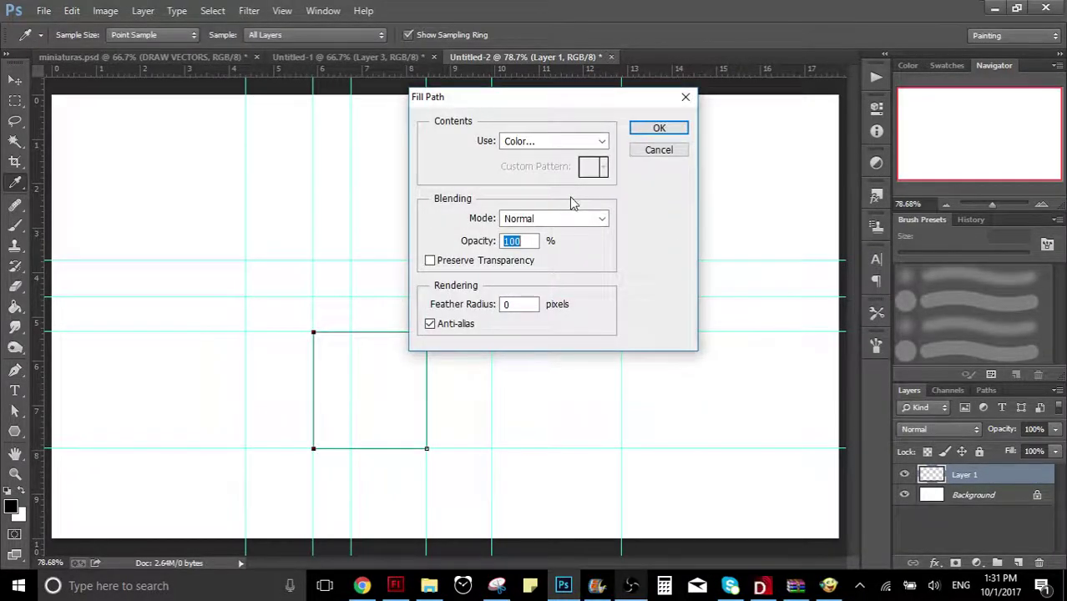
{"action": "left_click", "coordinate": [603, 142]}
{"action": "left_click", "coordinate": [522, 182]}
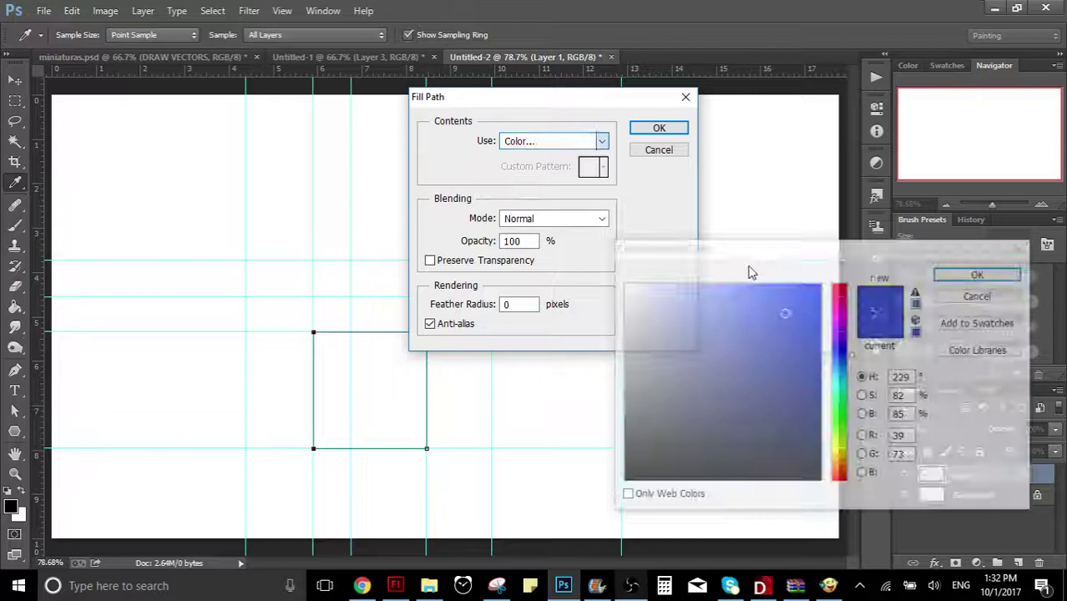
{"action": "left_click", "coordinate": [744, 305]}
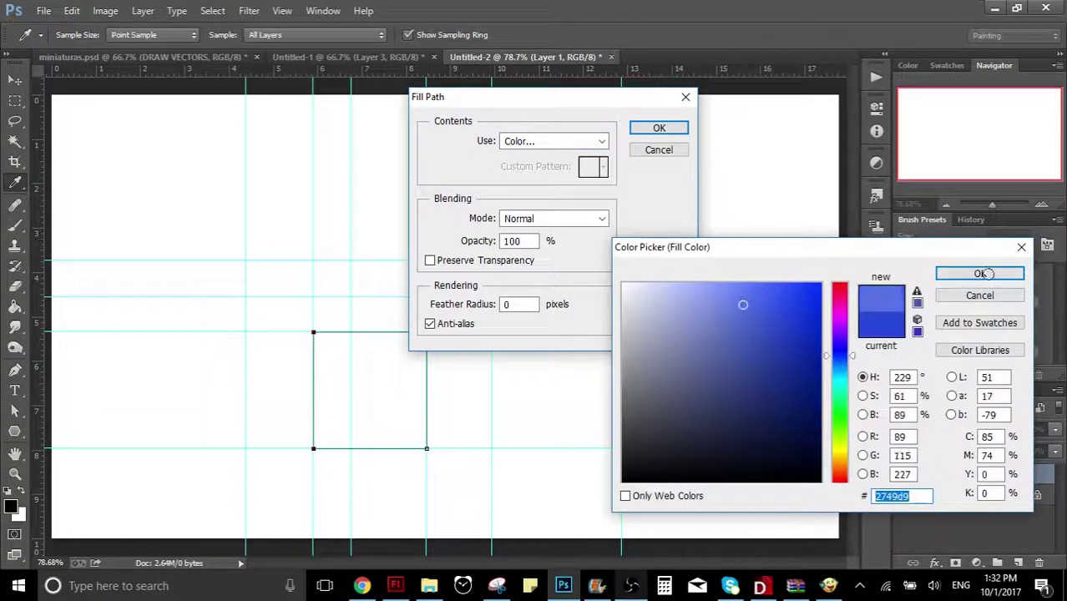
{"action": "left_click", "coordinate": [968, 273]}
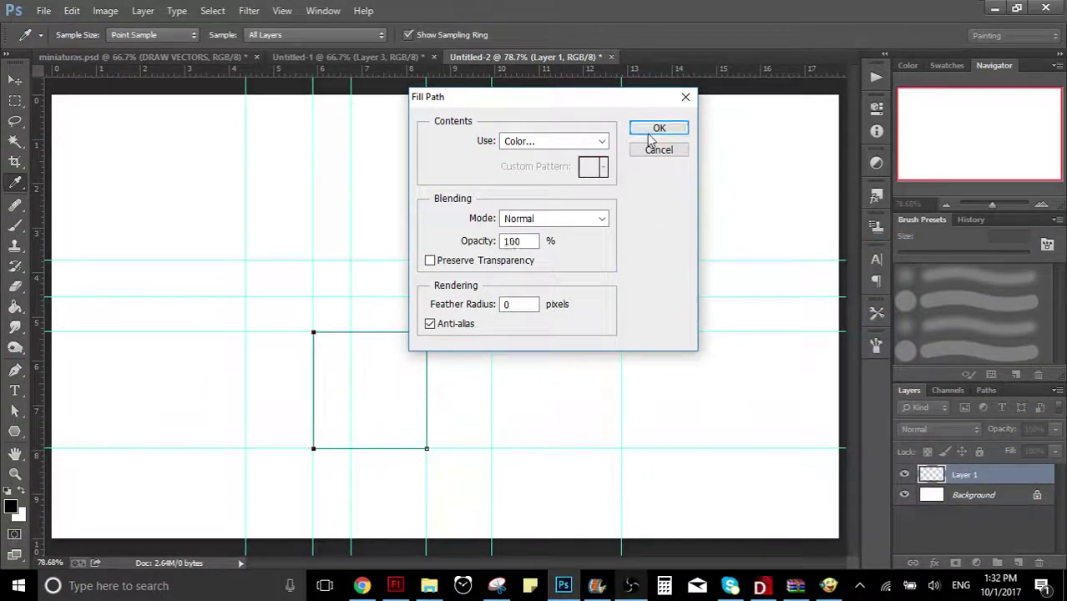
{"action": "key", "text": "Return"}
{"action": "key", "text": "Escape"}
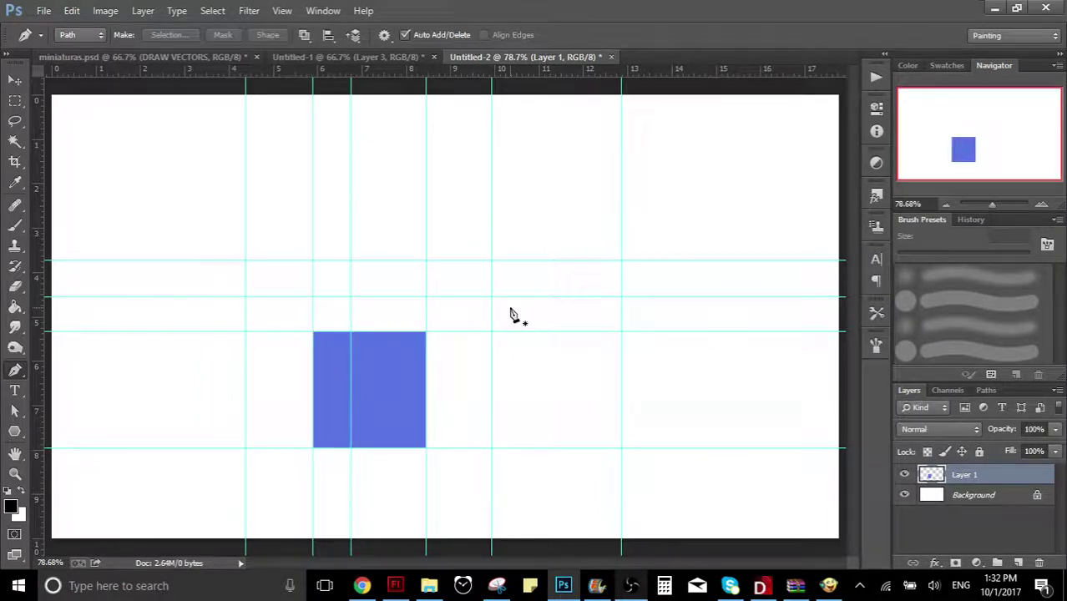
Step: Outline the right side face path starting from the square's bottom-right corner
{"action": "left_click", "coordinate": [426, 449]}
{"action": "left_click", "coordinate": [492, 407]}
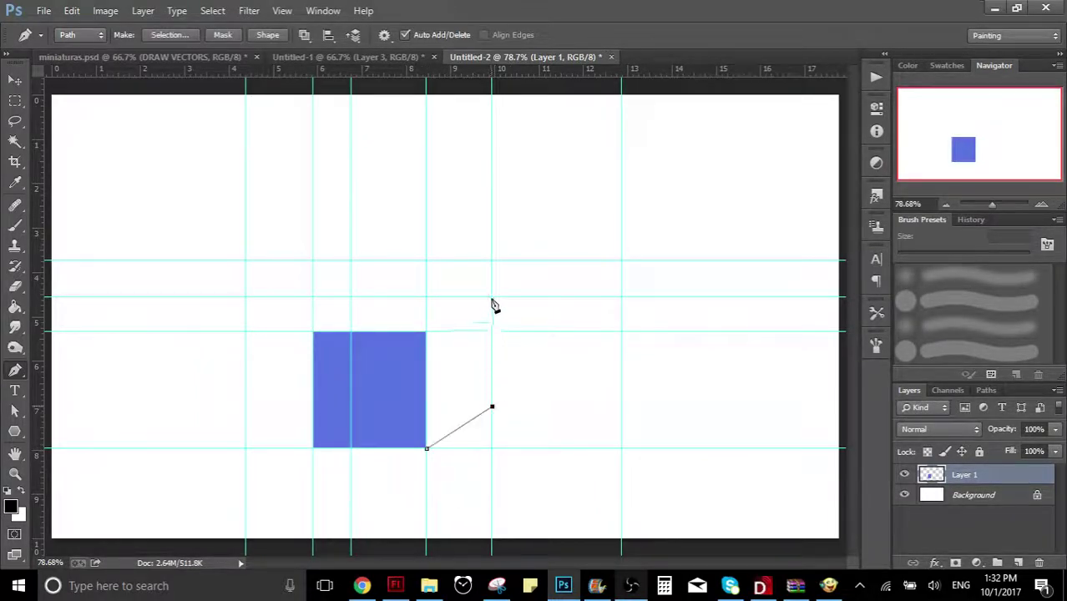
{"action": "left_click", "coordinate": [491, 297]}
{"action": "left_click", "coordinate": [425, 333]}
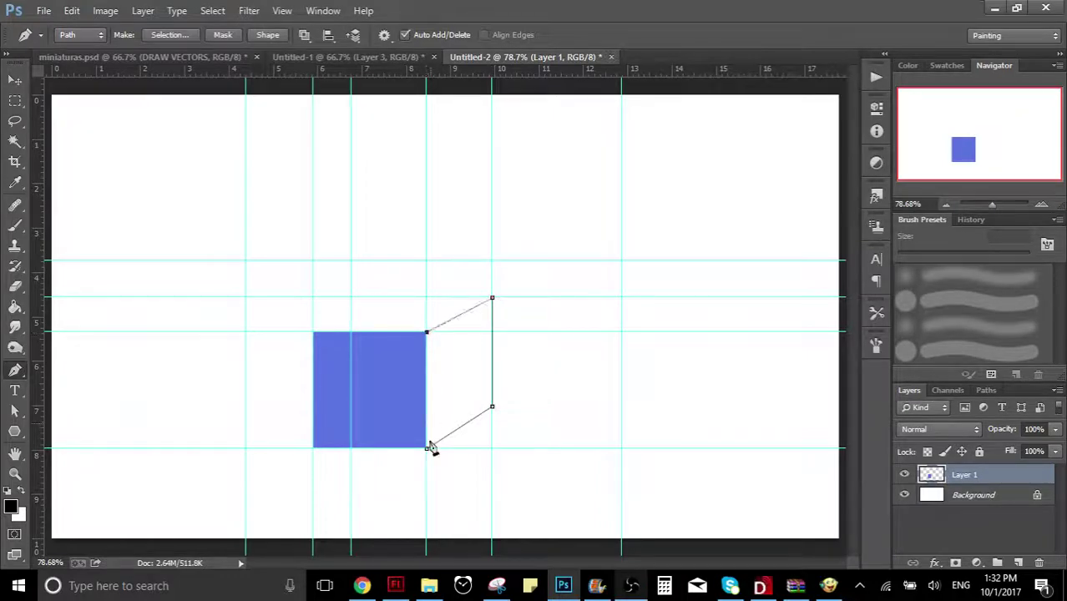
{"action": "left_click", "coordinate": [427, 449]}
Step: Fill the side face with a fine-tuned lighter blue
{"action": "right_click", "coordinate": [445, 380]}
{"action": "left_click", "coordinate": [505, 129]}
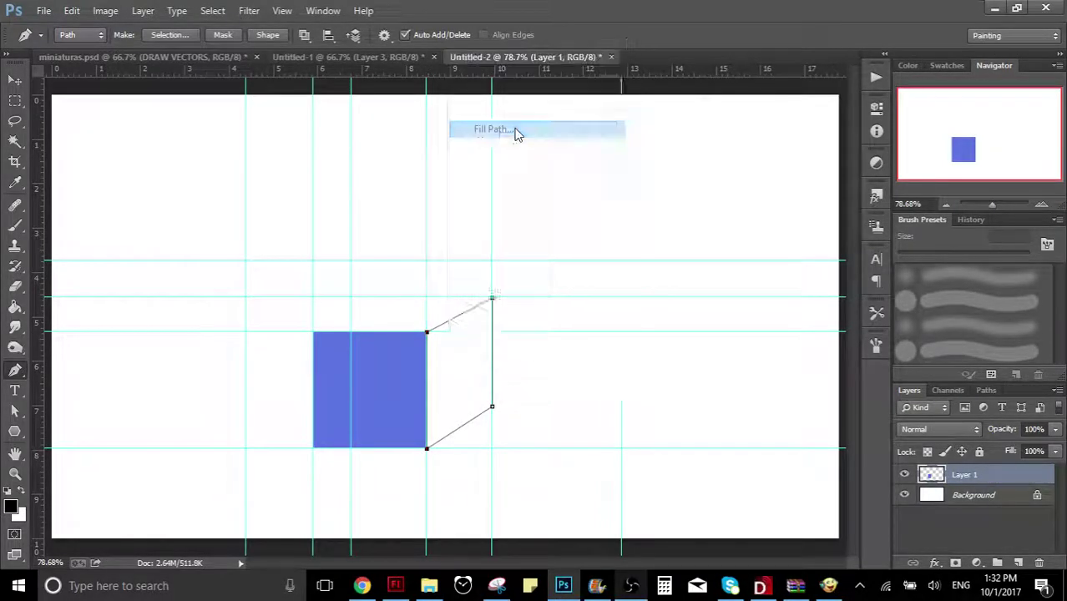
{"action": "left_click", "coordinate": [553, 141]}
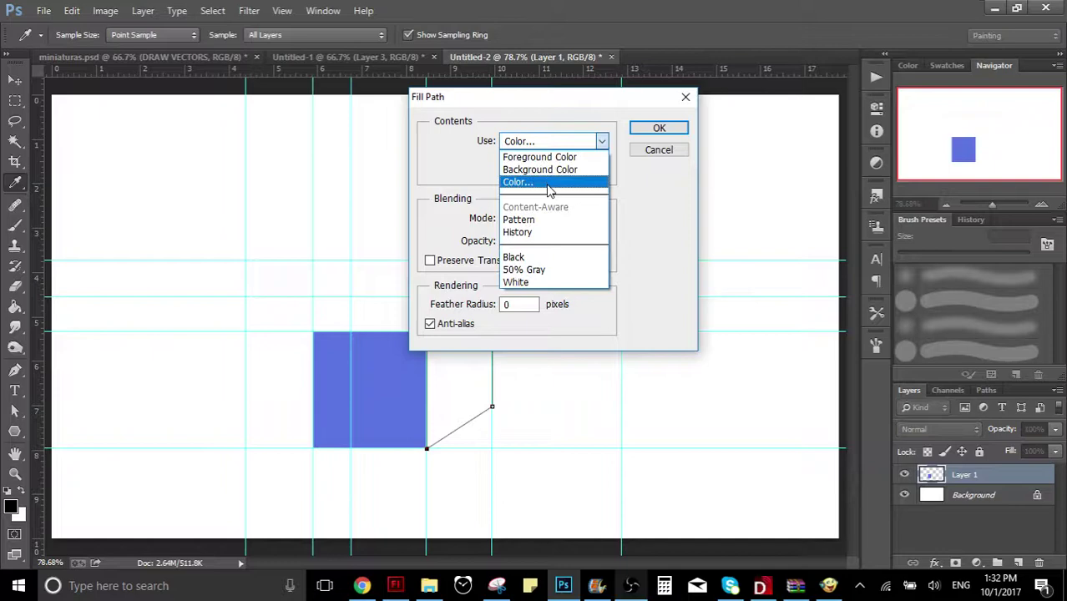
{"action": "left_click", "coordinate": [550, 182]}
{"action": "left_click", "coordinate": [704, 310]}
{"action": "left_click", "coordinate": [678, 291]}
{"action": "left_click_drag", "start_coordinate": [678, 292], "coordinate": [688, 295]}
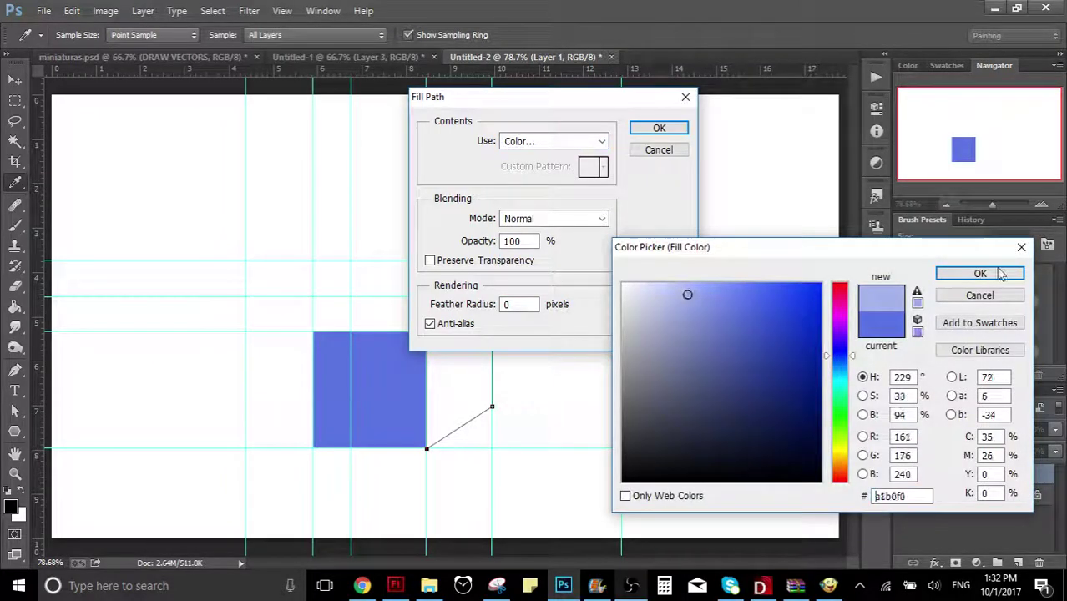
{"action": "left_click", "coordinate": [980, 274]}
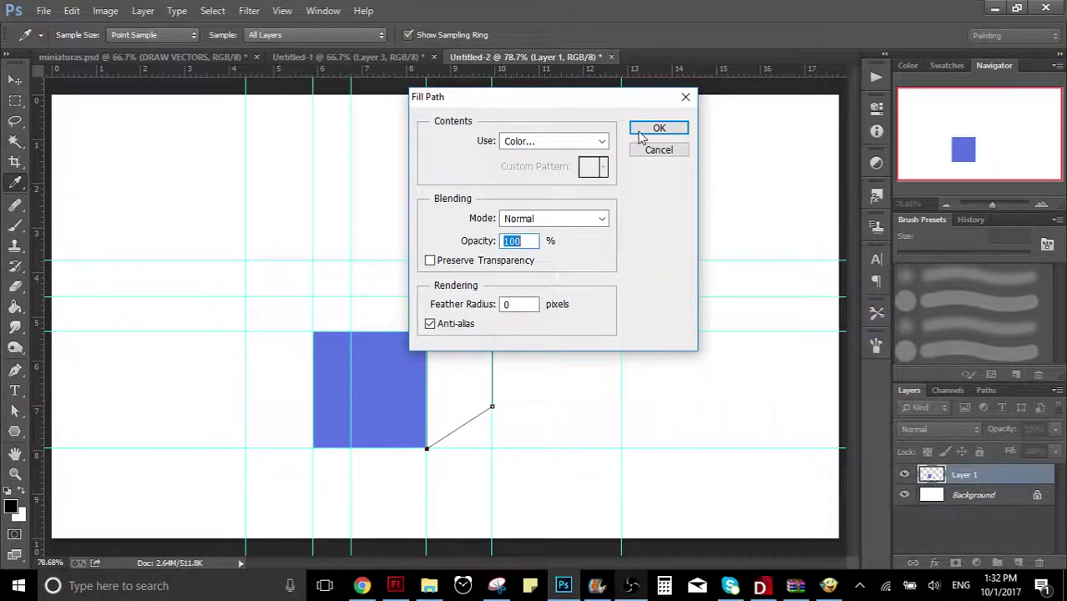
{"action": "left_click", "coordinate": [659, 129]}
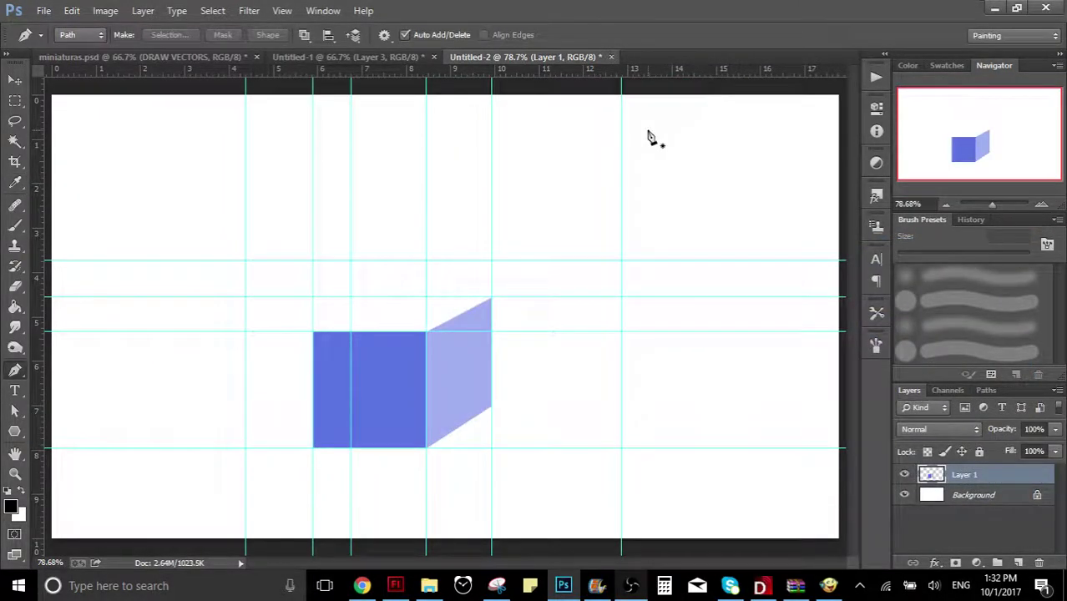
Step: Outline the top face path from the square's top-left corner across the back corners
{"action": "left_click", "coordinate": [313, 332]}
{"action": "left_click", "coordinate": [352, 297]}
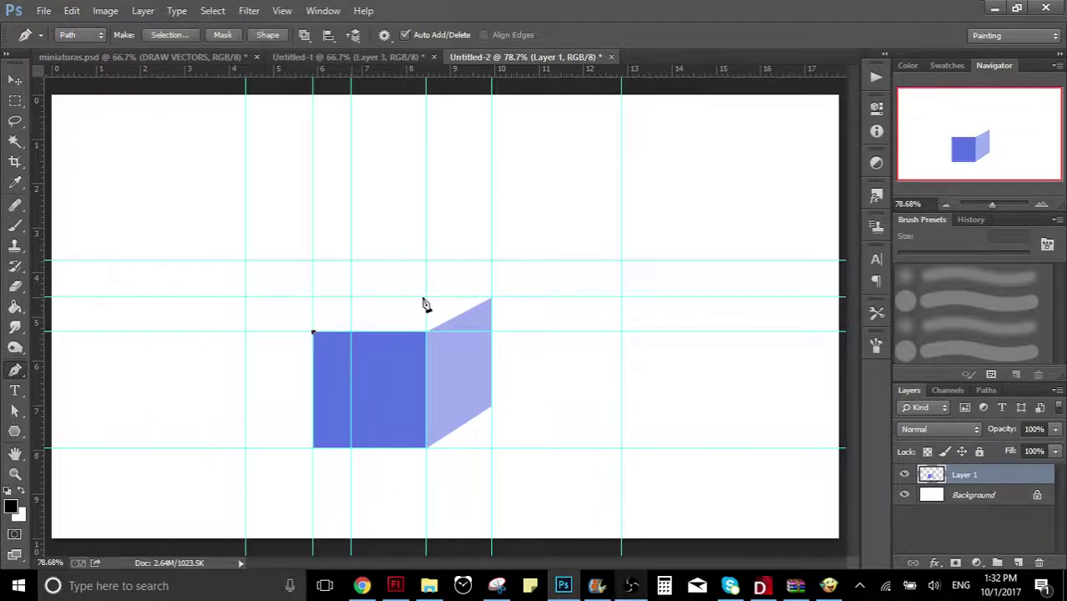
{"action": "left_click", "coordinate": [491, 297]}
{"action": "left_click", "coordinate": [314, 333]}
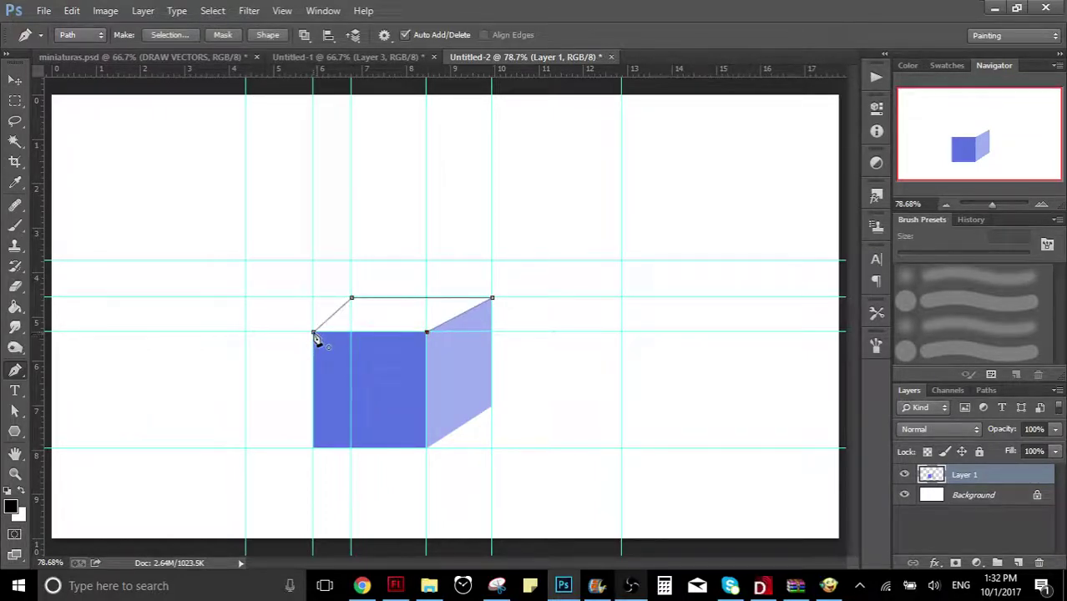
Step: Fill the top face with pale blue RGB 205, 213, 252 and hide the path
{"action": "right_click", "coordinate": [416, 312]}
{"action": "left_click", "coordinate": [477, 319]}
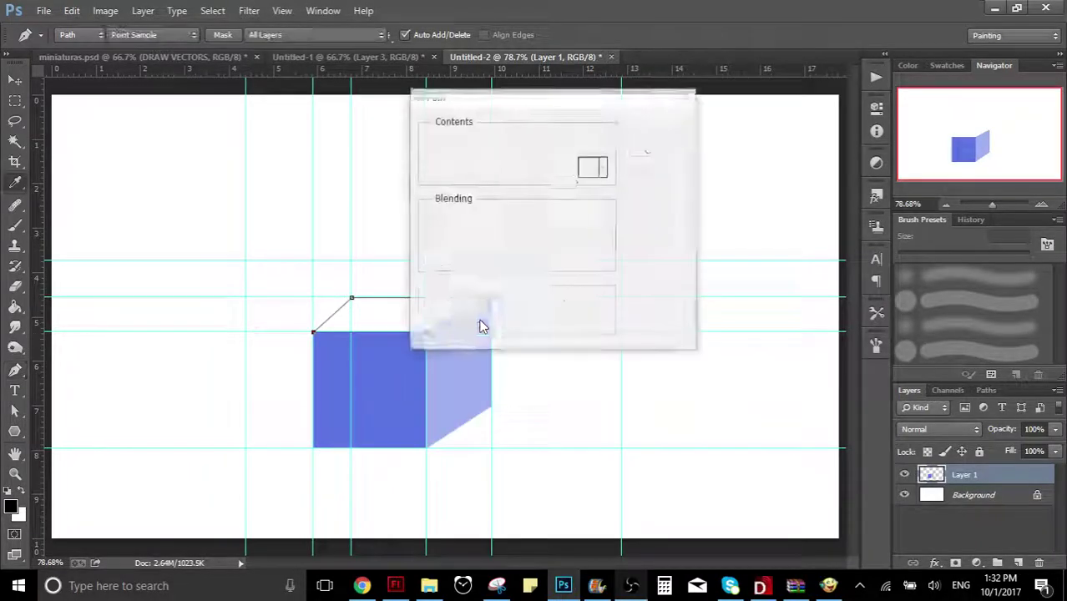
{"action": "left_click", "coordinate": [539, 142]}
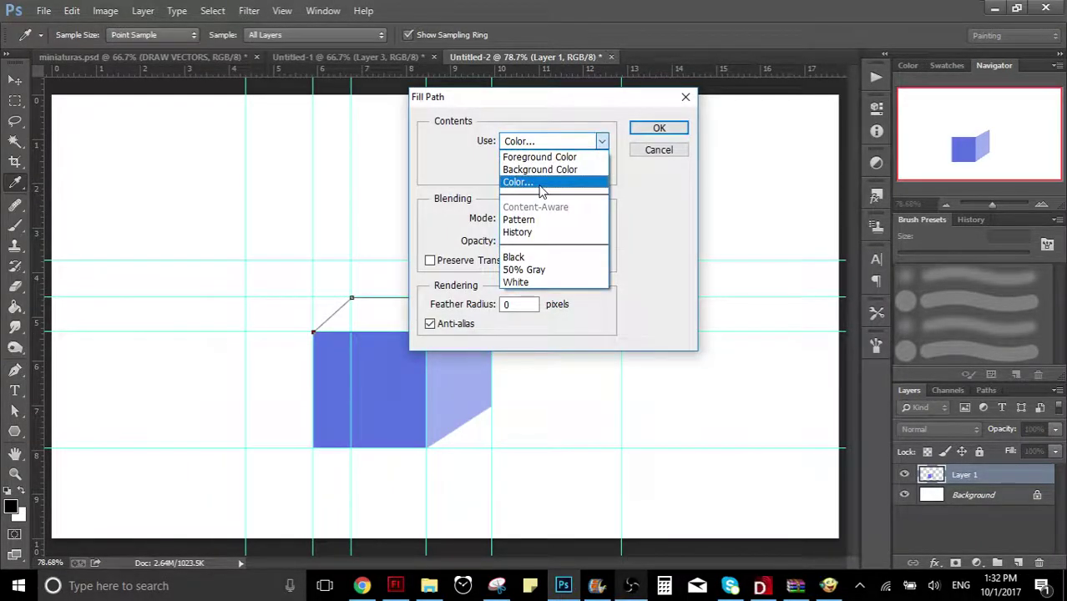
{"action": "left_click", "coordinate": [541, 191]}
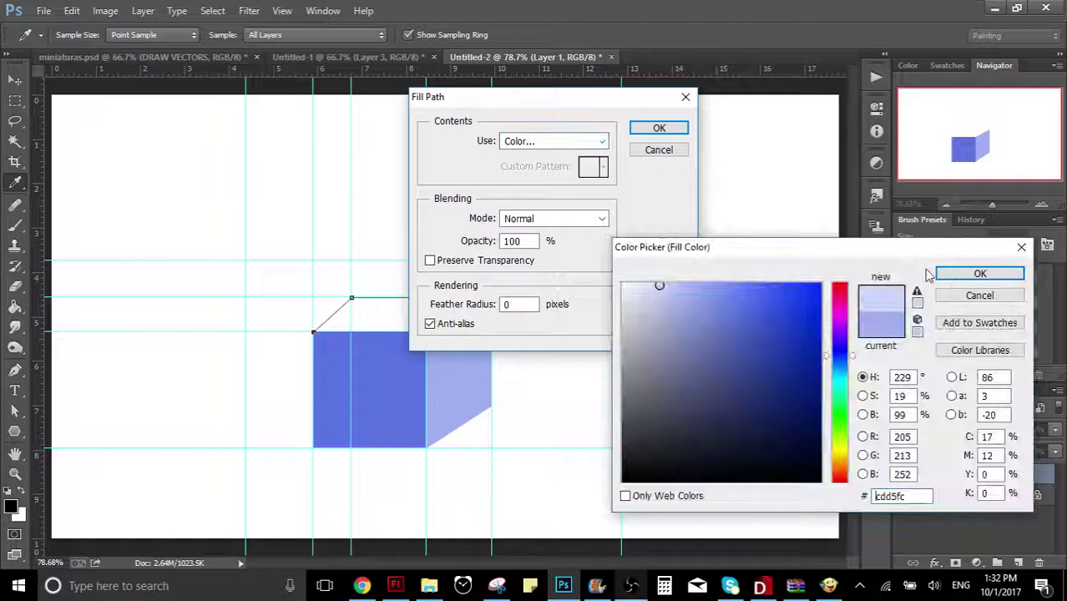
{"action": "key", "text": "Return"}
{"action": "left_click", "coordinate": [660, 129]}
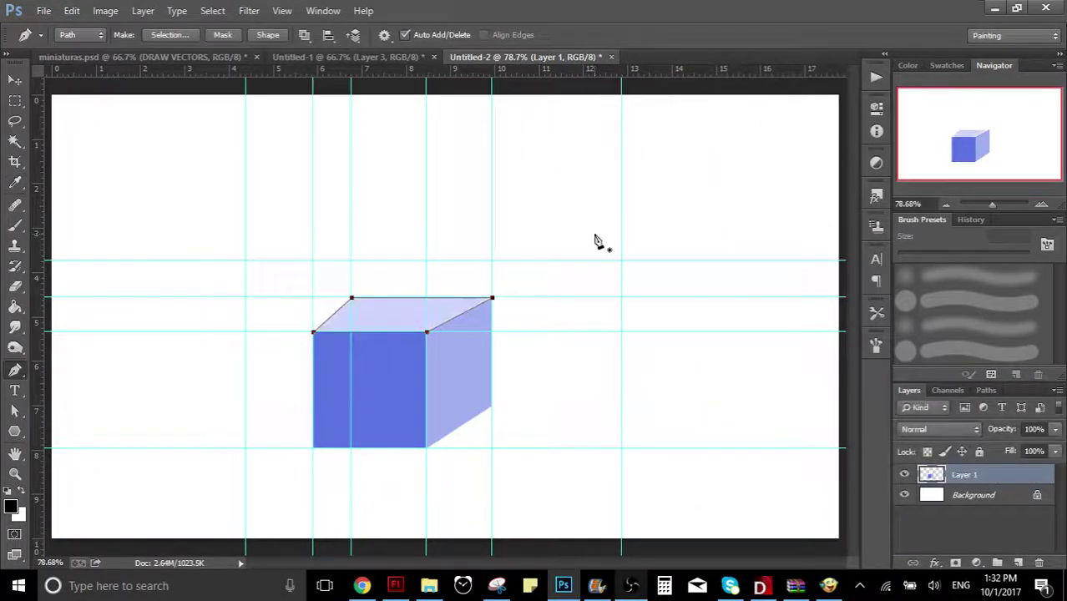
{"action": "key", "text": "Return"}
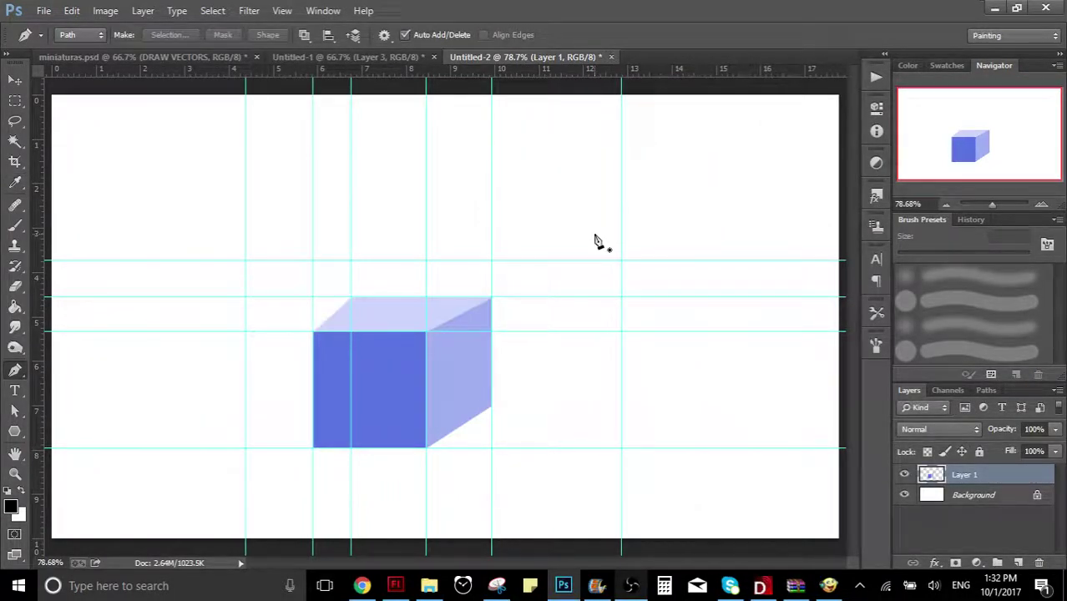
Step: Clear all guides via View > Clear Guides, then zoom in to check the cube's edges and back out
{"action": "left_click", "coordinate": [281, 11]}
{"action": "left_click", "coordinate": [305, 350]}
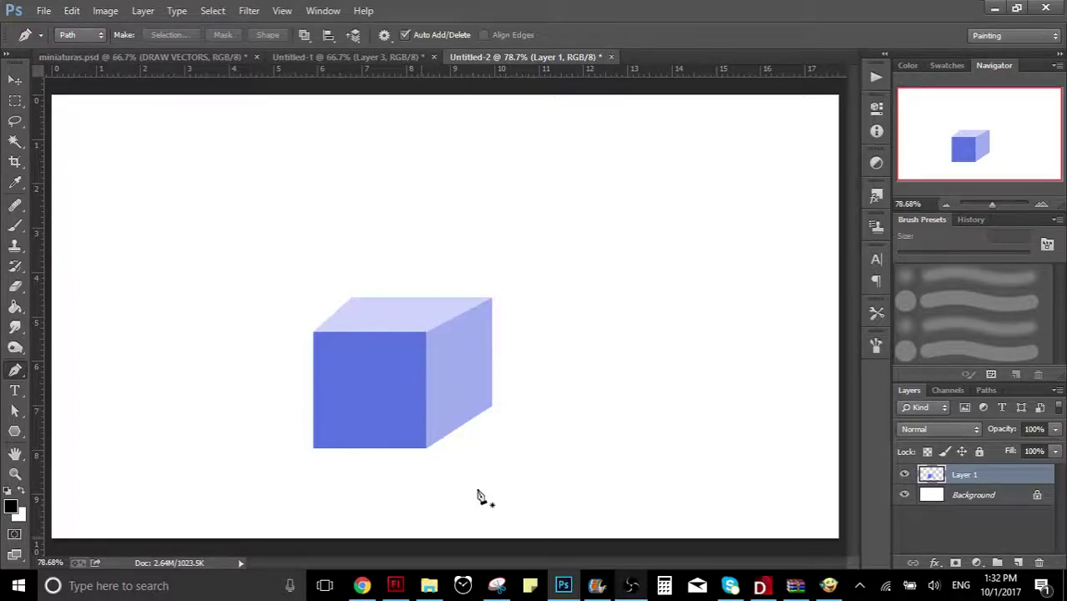
{"action": "scroll", "coordinate": [425, 431], "scroll_direction": "up", "scroll_amount": 1}
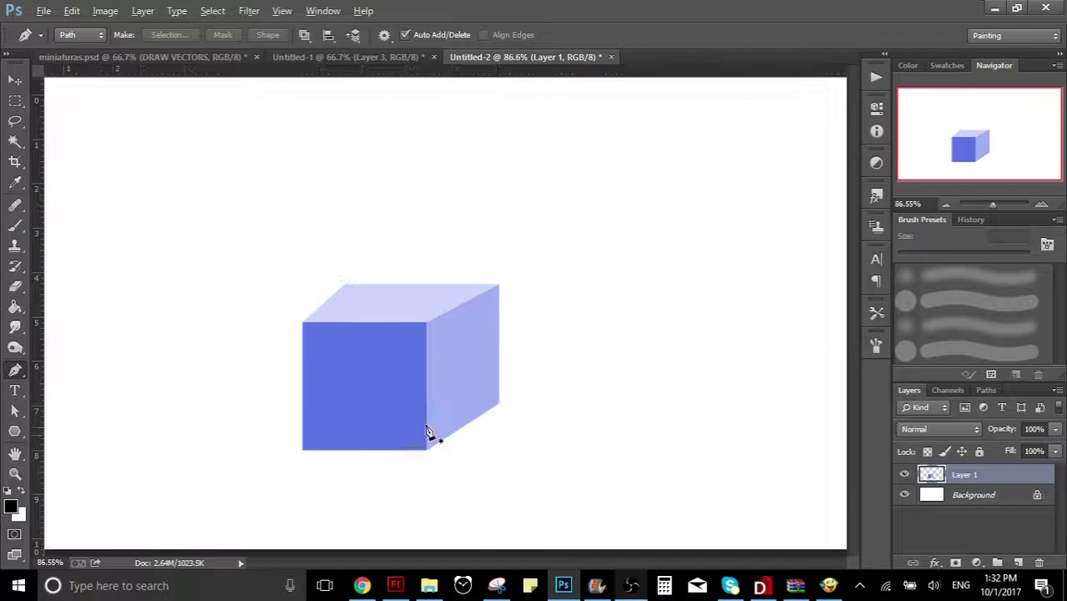
{"action": "scroll", "coordinate": [425, 431], "scroll_direction": "up", "scroll_amount": 10}
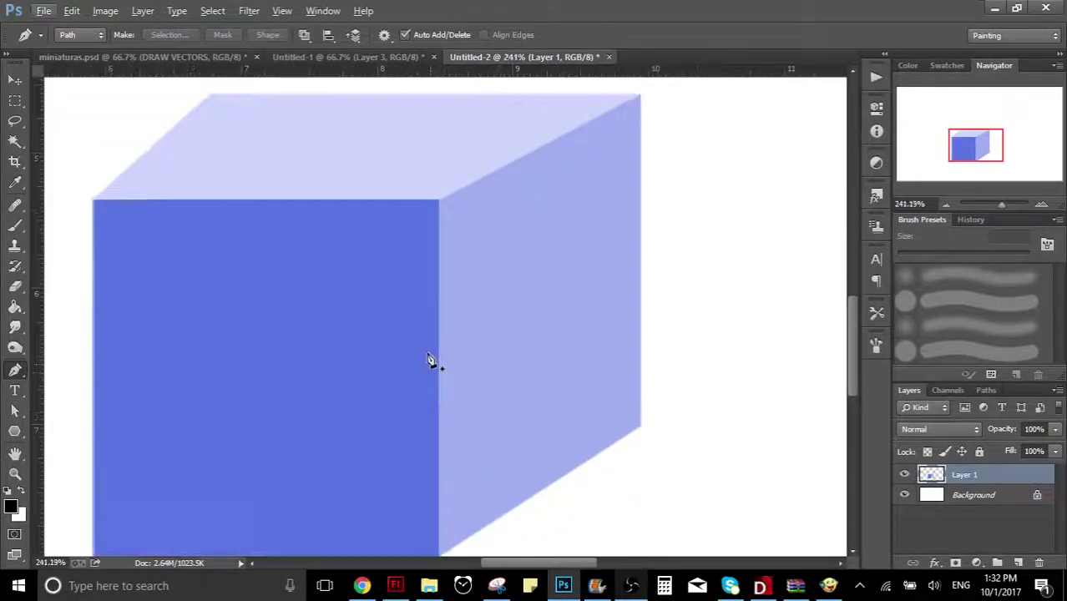
{"action": "scroll", "coordinate": [459, 225], "scroll_direction": "down", "scroll_amount": 1}
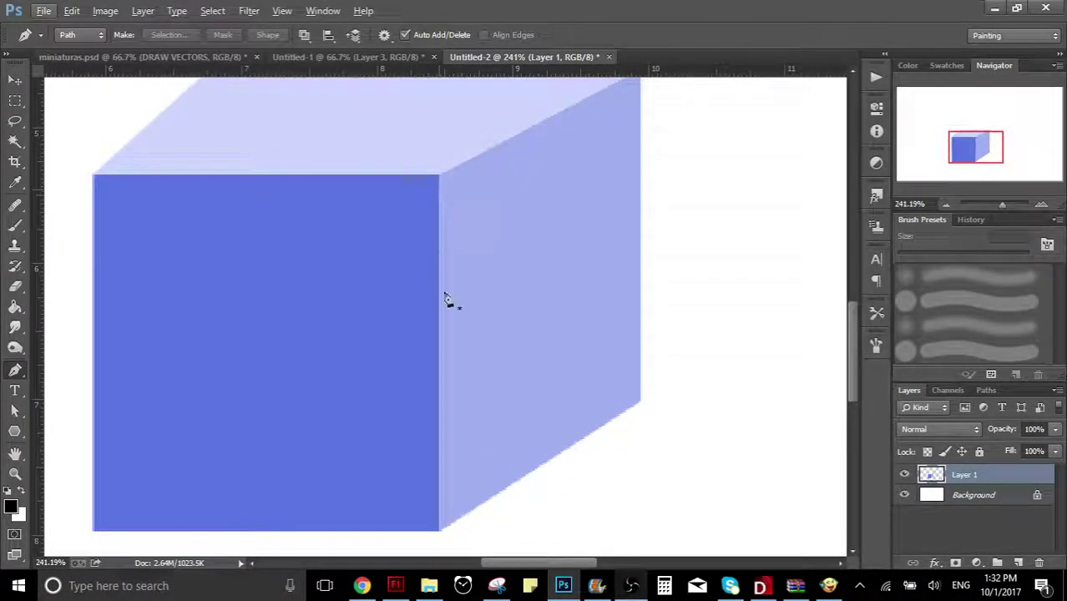
{"action": "scroll", "coordinate": [489, 333], "scroll_direction": "up", "scroll_amount": 5}
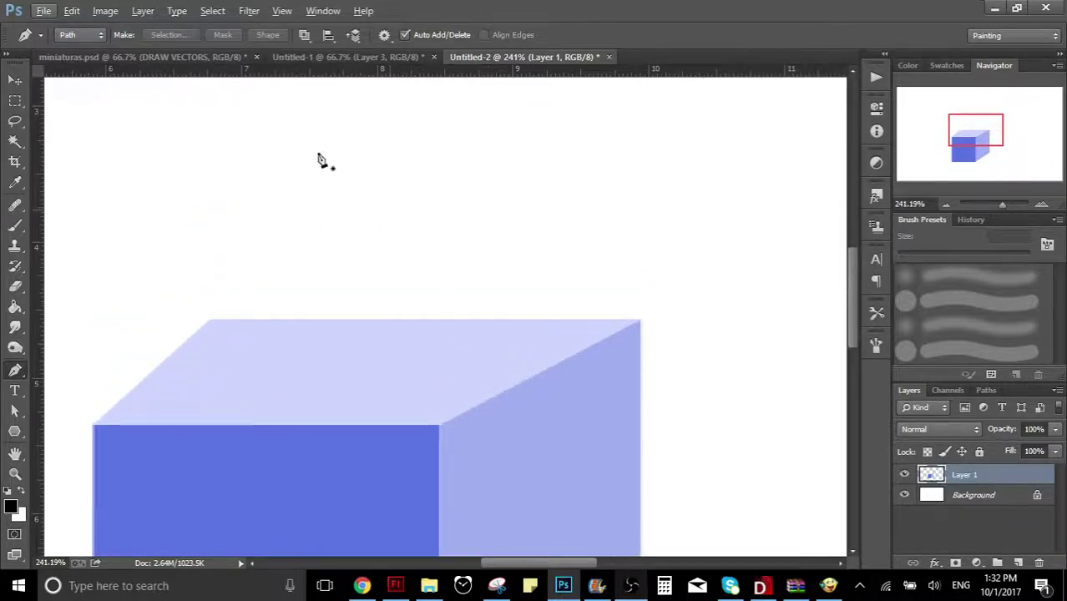
{"action": "scroll", "coordinate": [440, 388], "scroll_direction": "down", "scroll_amount": 1}
{"action": "scroll", "coordinate": [440, 388], "scroll_direction": "down", "scroll_amount": 4}
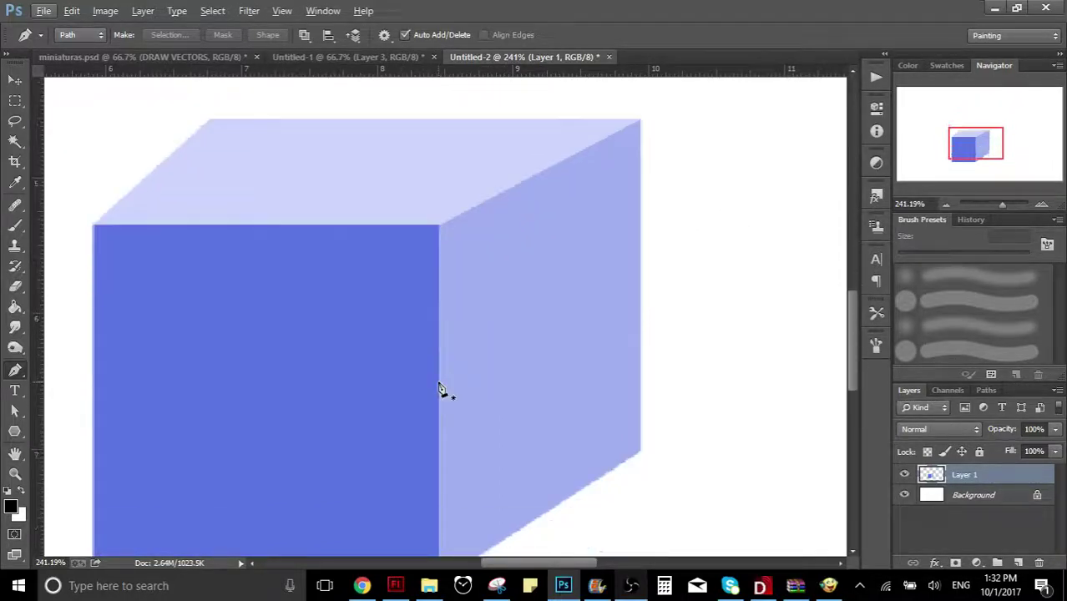
{"action": "scroll", "coordinate": [448, 205], "scroll_direction": "down", "scroll_amount": 1}
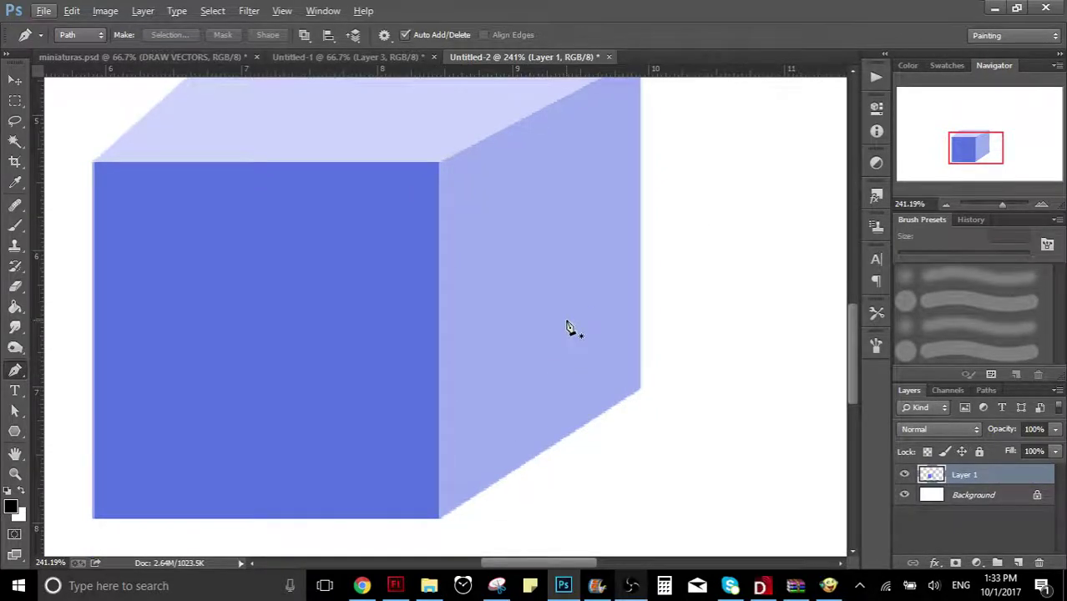
{"action": "scroll", "coordinate": [567, 325], "scroll_direction": "down", "scroll_amount": 3}
{"action": "scroll", "coordinate": [567, 325], "scroll_direction": "down", "scroll_amount": 3}
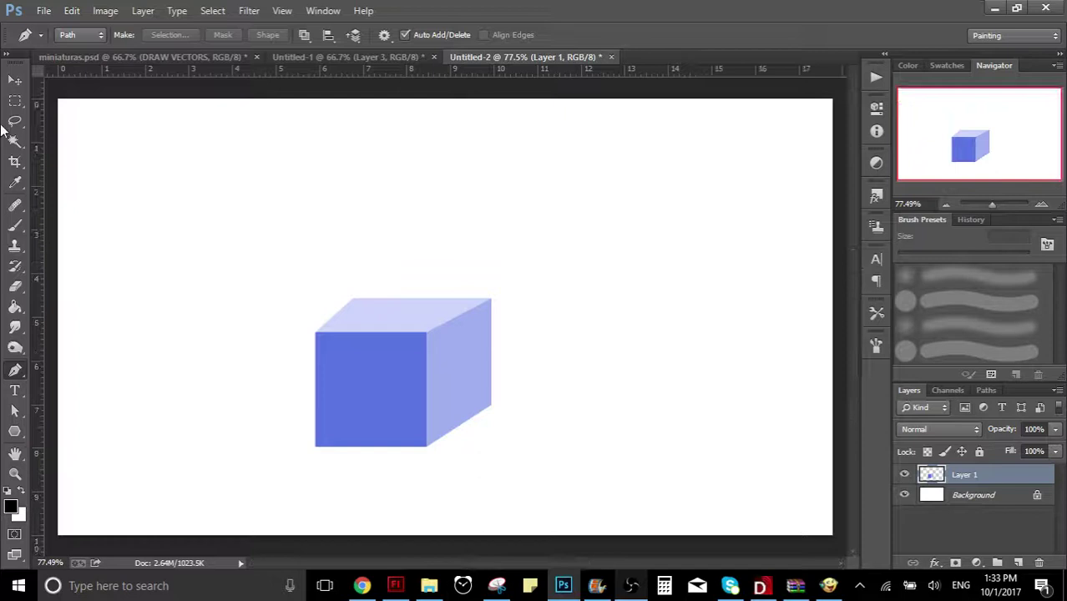
{"action": "left_click", "coordinate": [14, 79]}
{"action": "left_click_drag", "start_coordinate": [37, 191], "coordinate": [377, 195]}
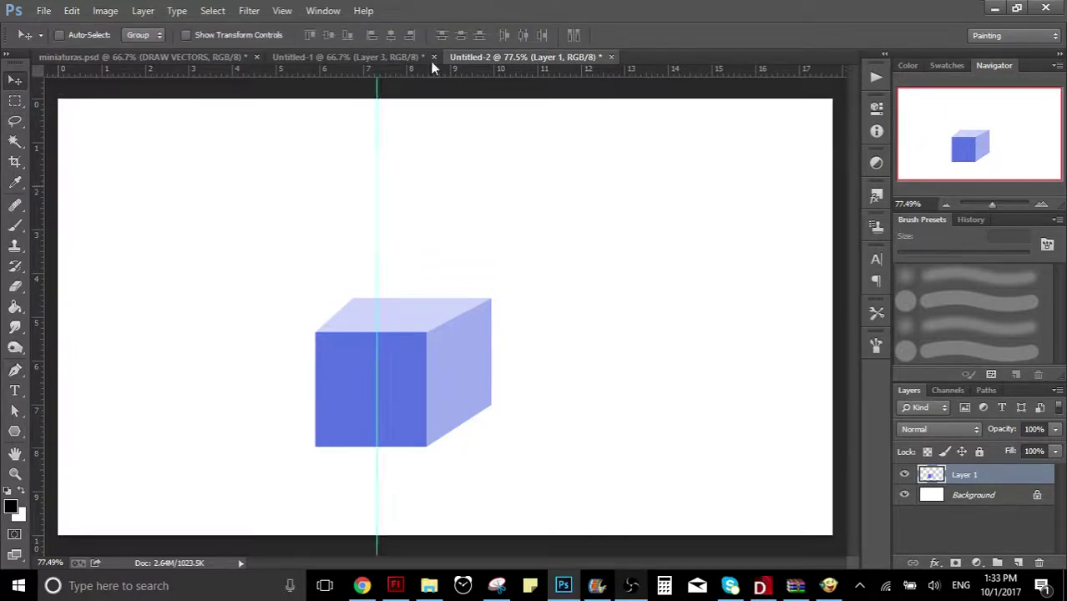
{"action": "left_click_drag", "start_coordinate": [429, 68], "coordinate": [499, 304]}
{"action": "left_click_drag", "start_coordinate": [36, 348], "coordinate": [520, 327]}
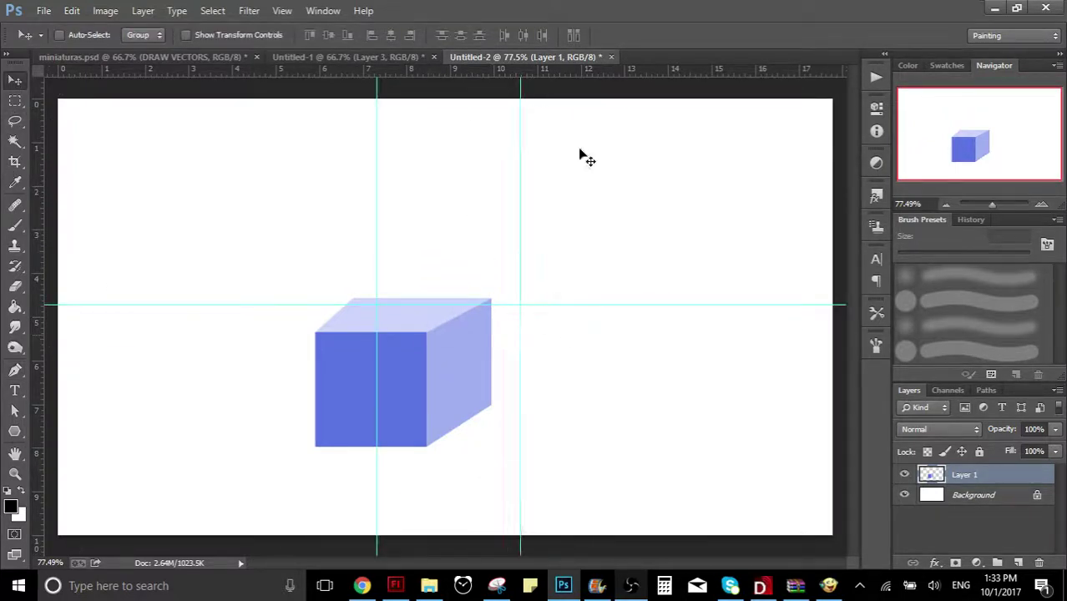
{"action": "left_click", "coordinate": [282, 11]}
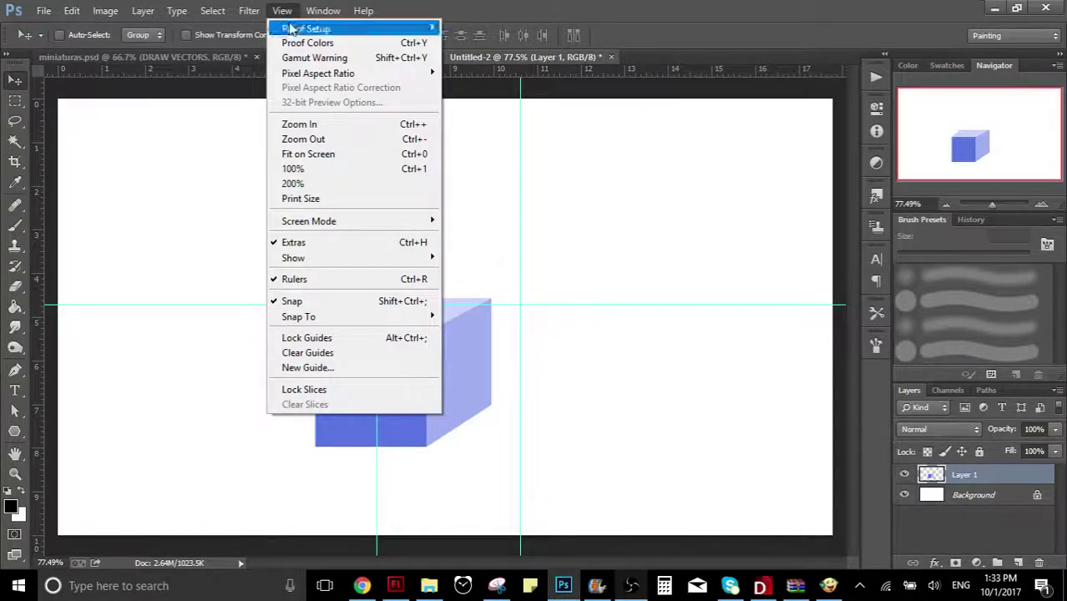
{"action": "left_click", "coordinate": [368, 354]}
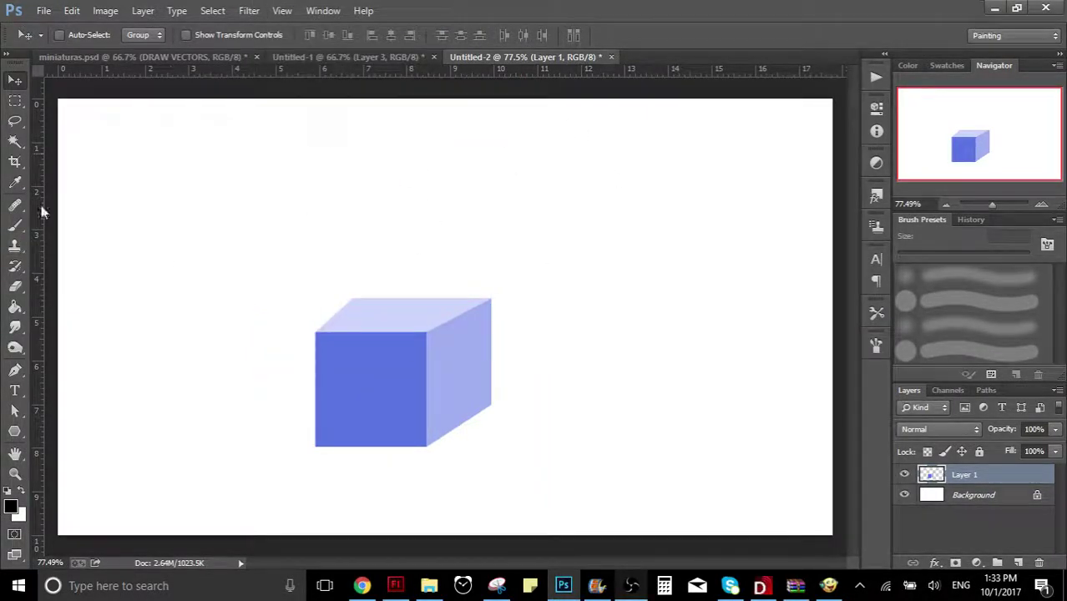
{"action": "left_click_drag", "start_coordinate": [41, 210], "coordinate": [261, 200]}
{"action": "left_click_drag", "start_coordinate": [331, 70], "coordinate": [538, 291]}
{"action": "left_click_drag", "start_coordinate": [428, 291], "coordinate": [453, 71]}
{"action": "left_click_drag", "start_coordinate": [541, 129], "coordinate": [51, 201]}
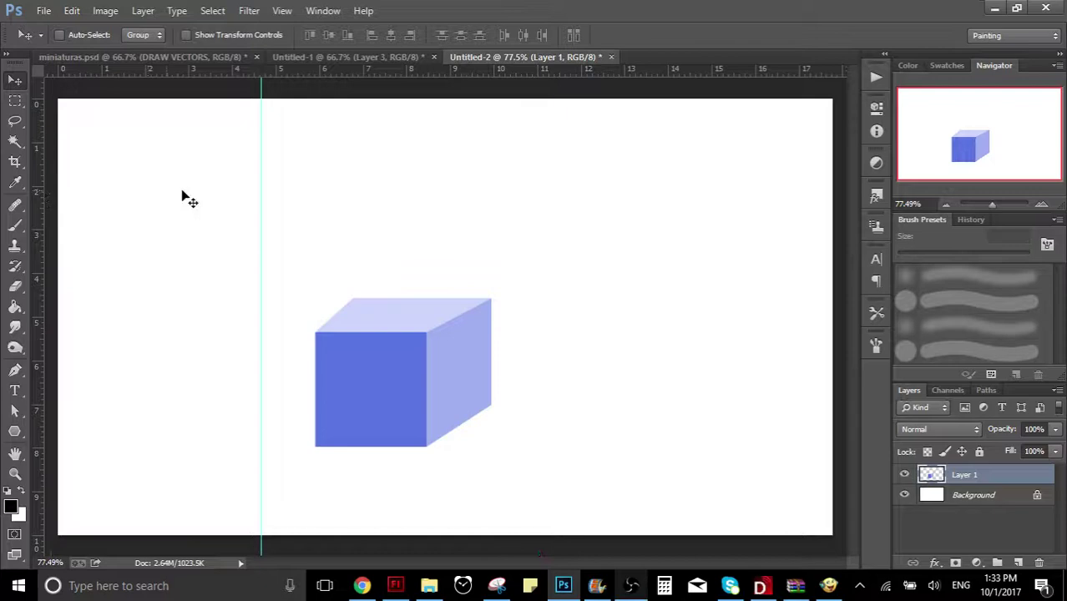
{"action": "mouse_move", "coordinate": [37, 208]}
{"action": "left_mouse_down"}
{"action": "mouse_move", "coordinate": [49, 207]}
{"action": "mouse_move", "coordinate": [34, 210]}
{"action": "left_mouse_up"}
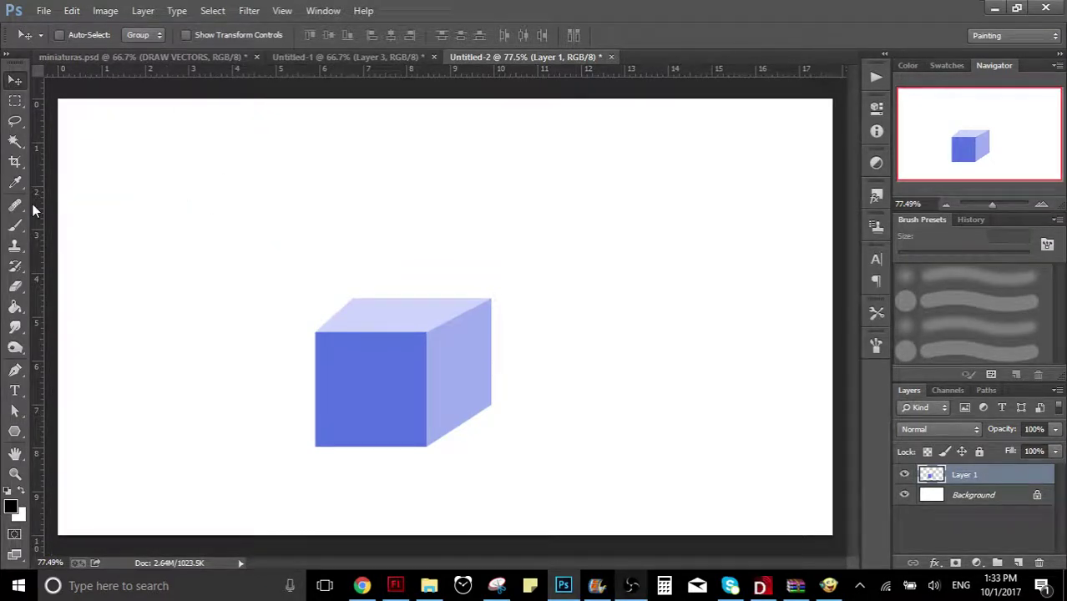